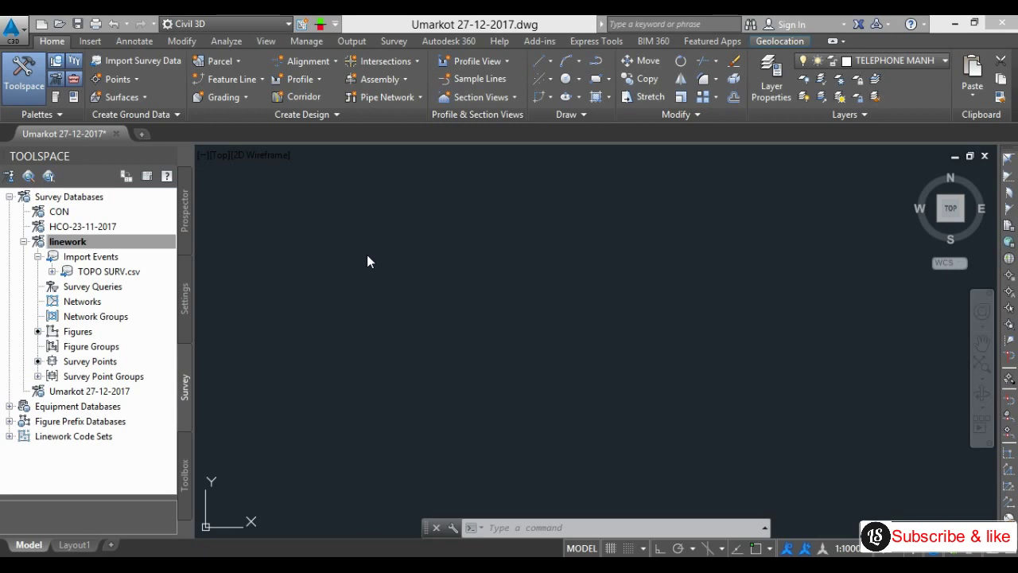
Create a new survey database named Umarkot and select it.
click(133, 60)
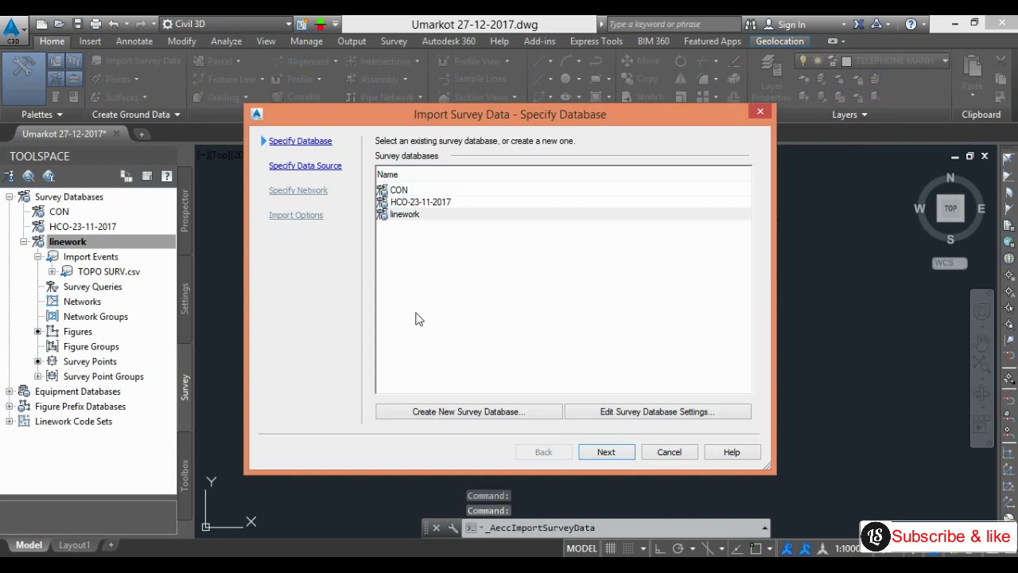
click(437, 412)
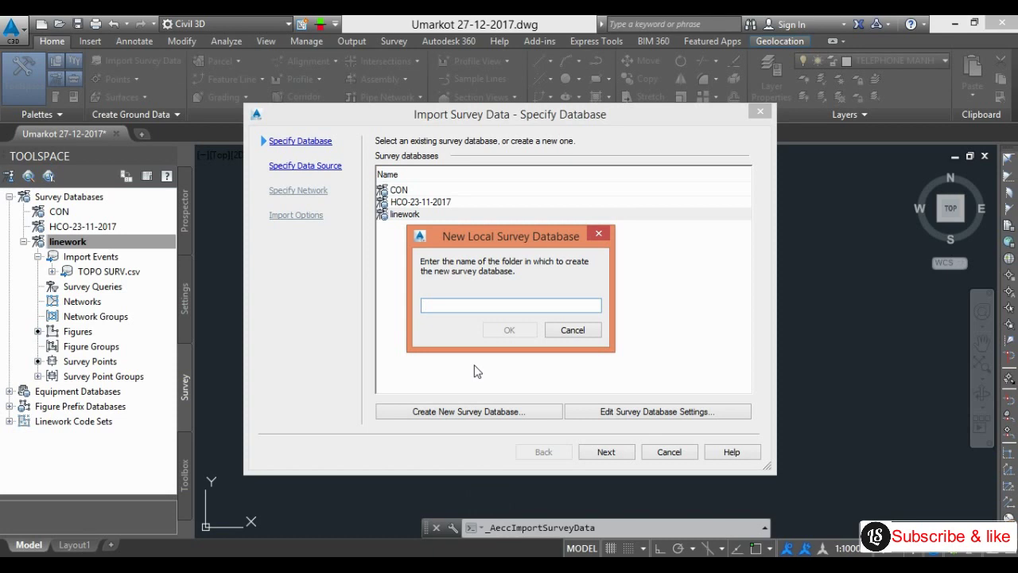
text(Umar)
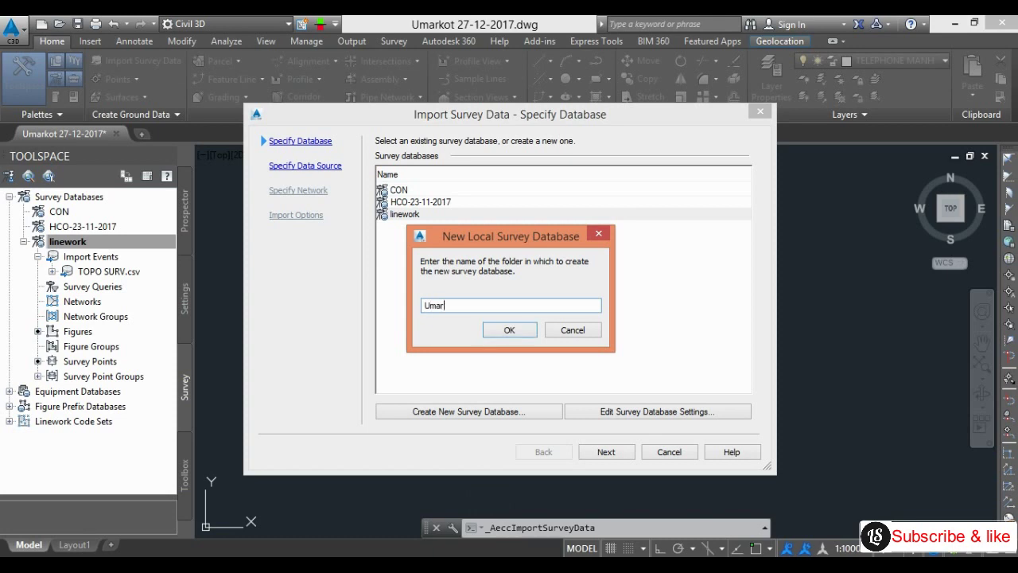
text(kot)
click(510, 331)
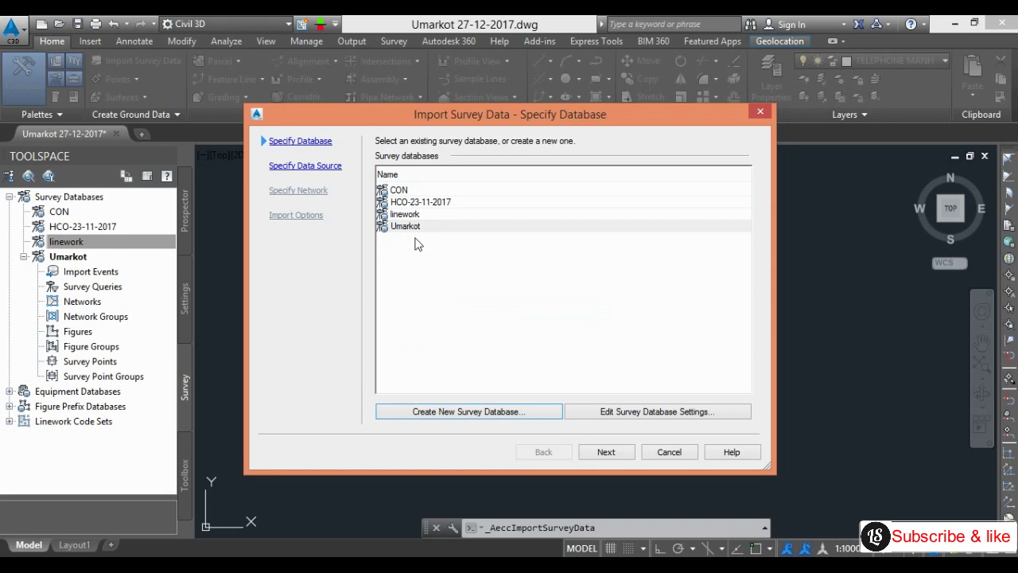
click(415, 228)
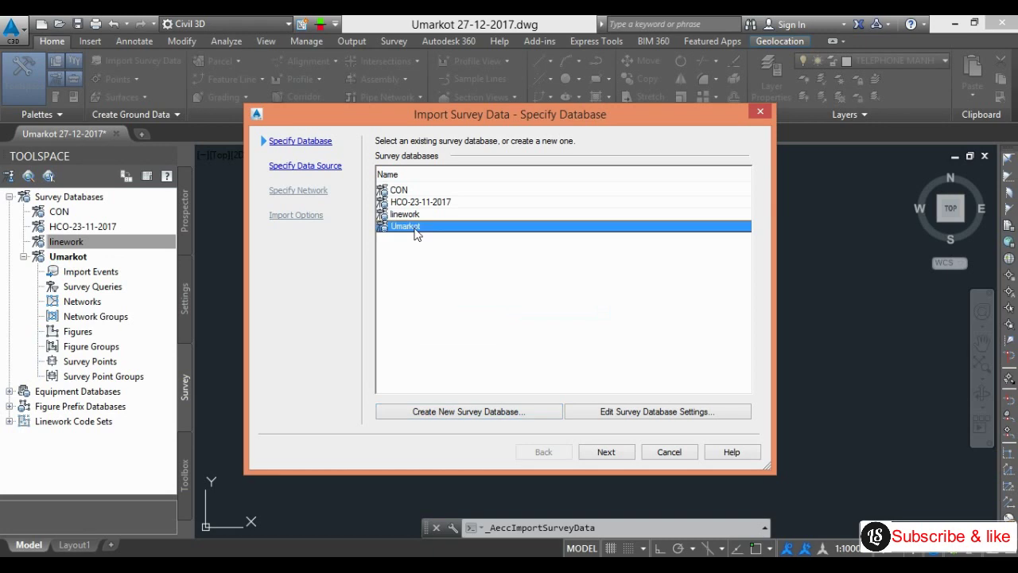
Set Umarkot's distance units to Meter and pressure to Millimeters Hg, then proceed with Umarkot.
click(636, 414)
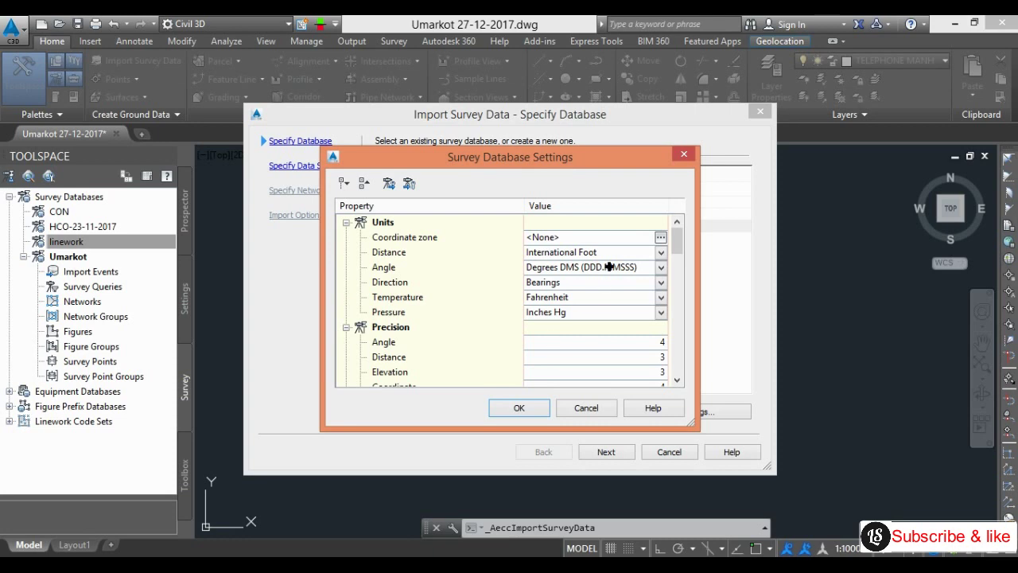
click(604, 252)
click(591, 283)
click(585, 312)
click(571, 340)
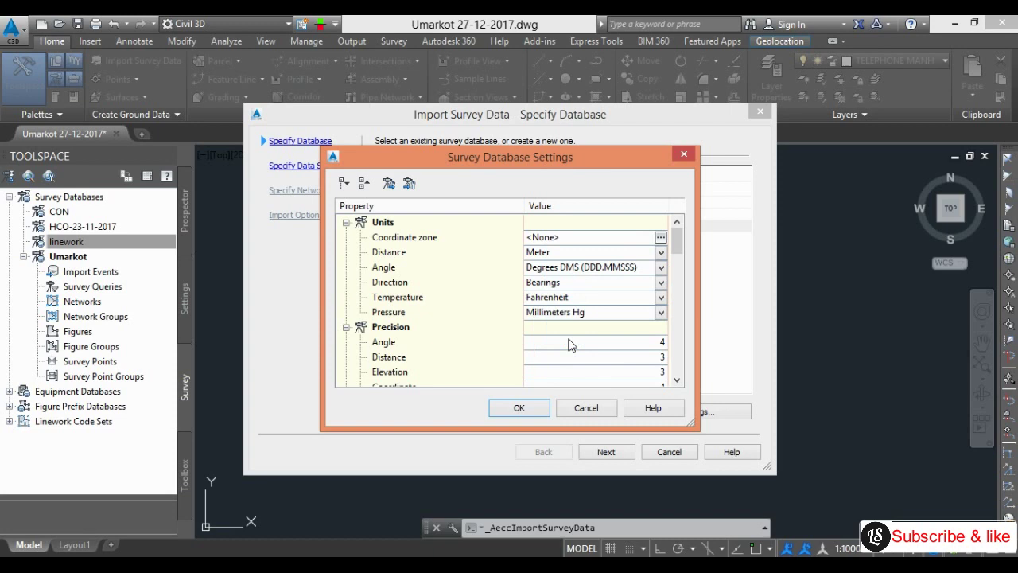
click(519, 408)
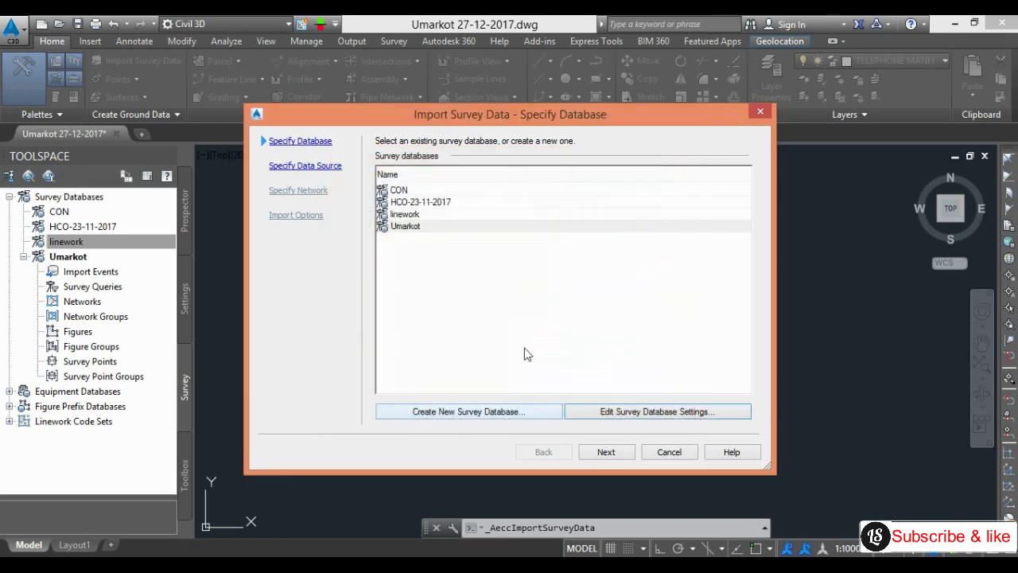
click(422, 230)
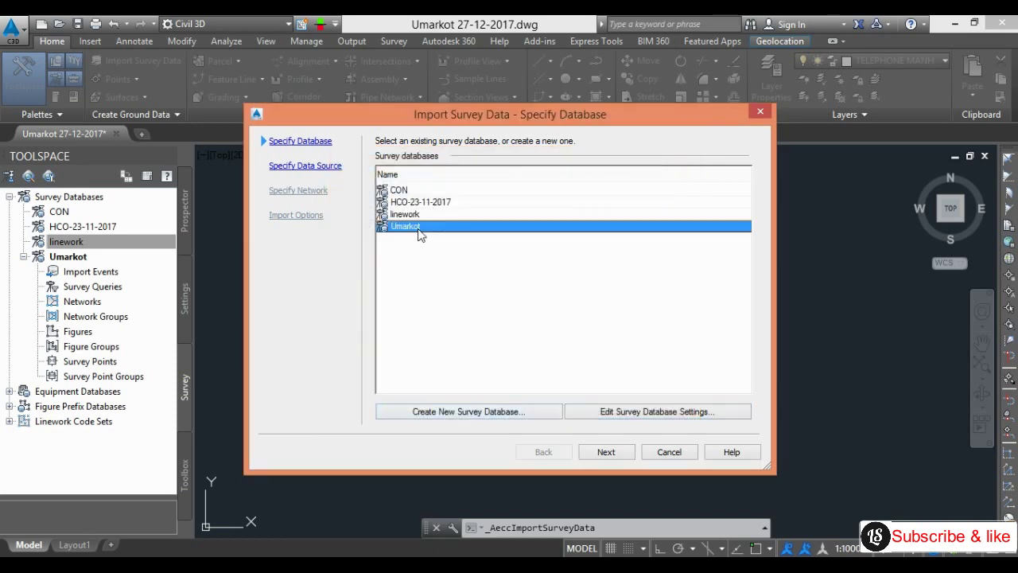
click(611, 449)
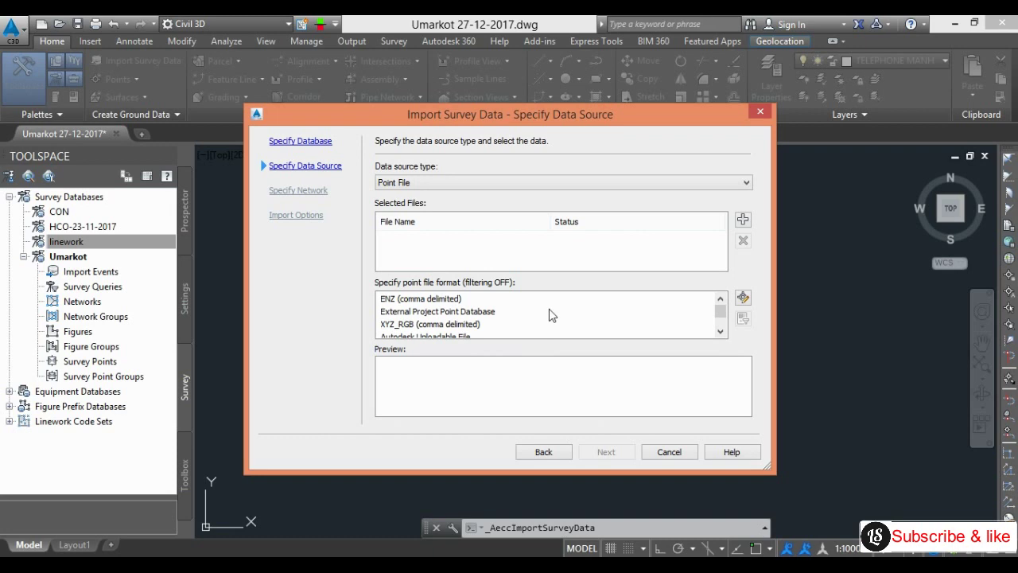
From the Add files browser, open the Desktop file umarkotPRO in Excel.
click(743, 222)
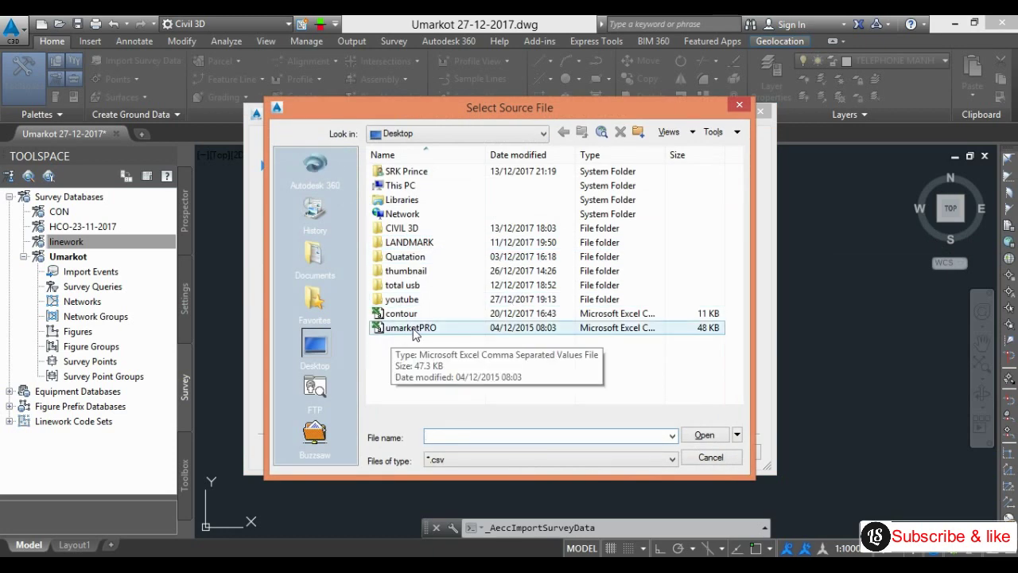
right_click(412, 333)
click(462, 243)
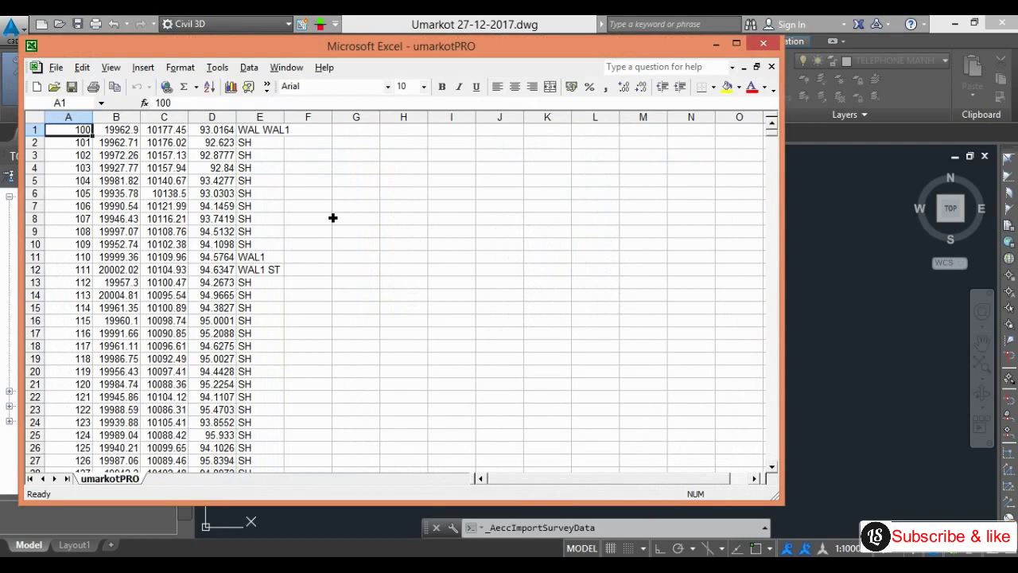
Inspect the first point's number, coordinates, elevation and WAL WAL1 code, plus the SH code in E7.
click(307, 194)
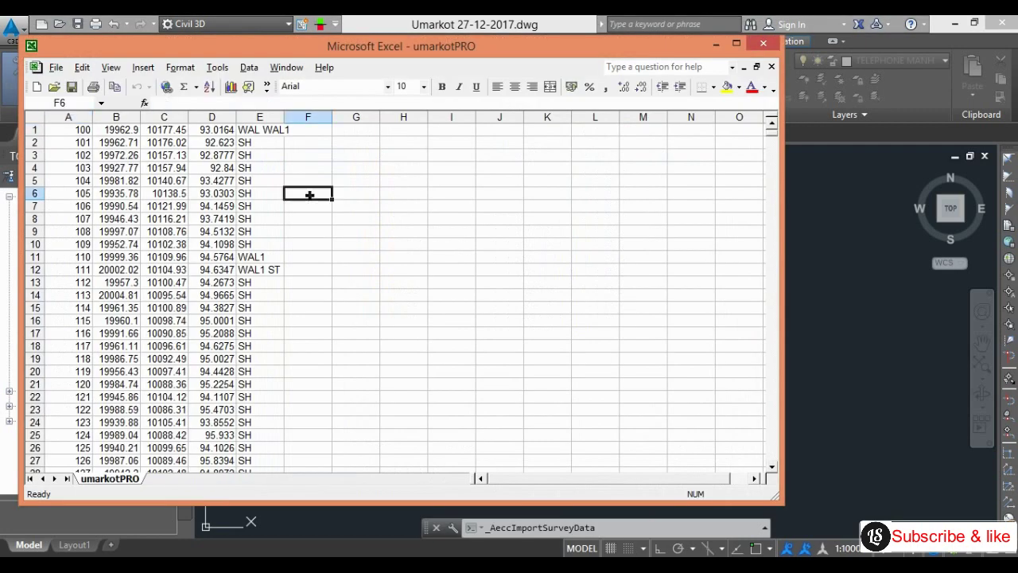
click(83, 131)
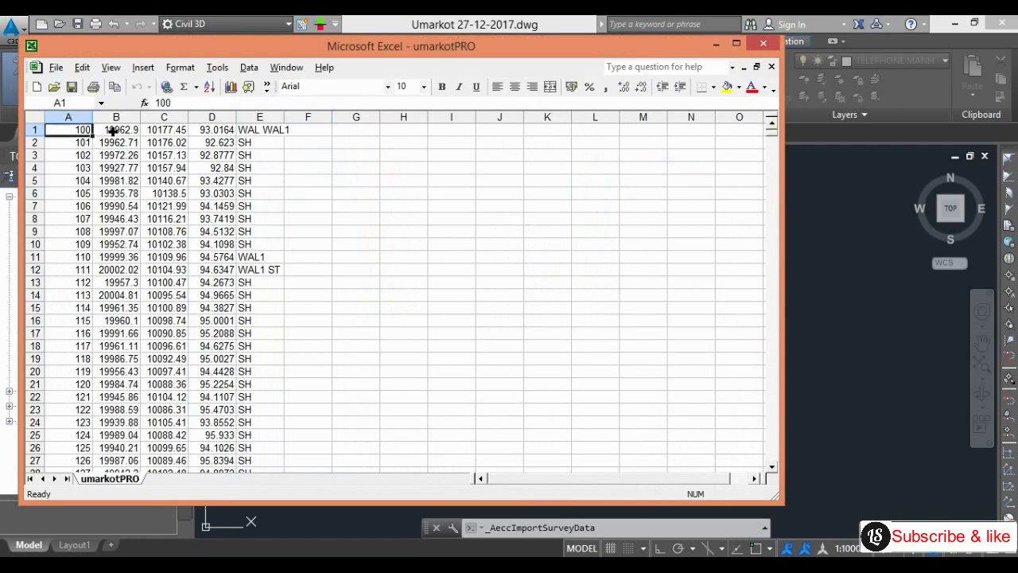
click(116, 130)
click(166, 130)
click(230, 132)
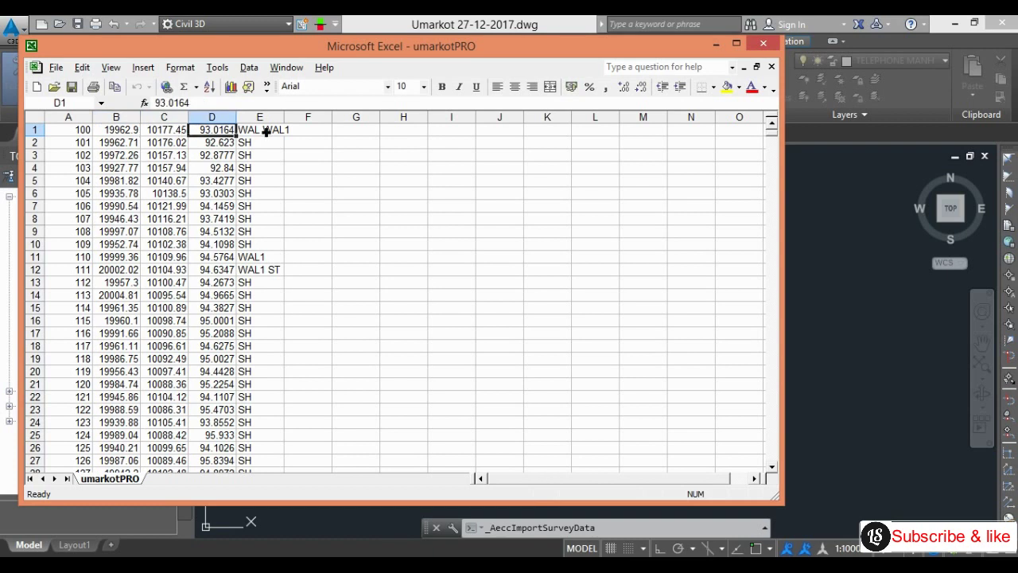
click(263, 130)
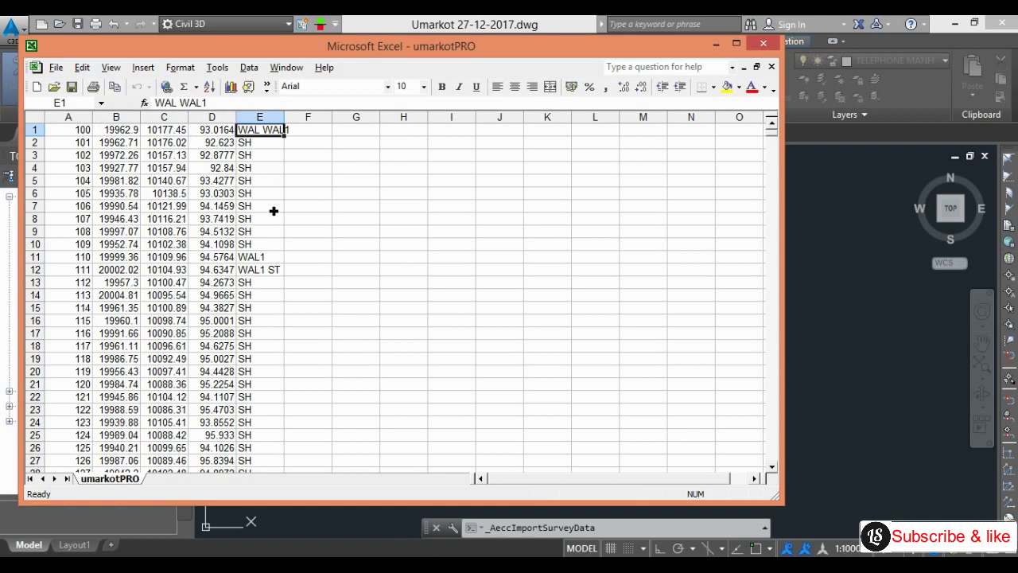
click(278, 211)
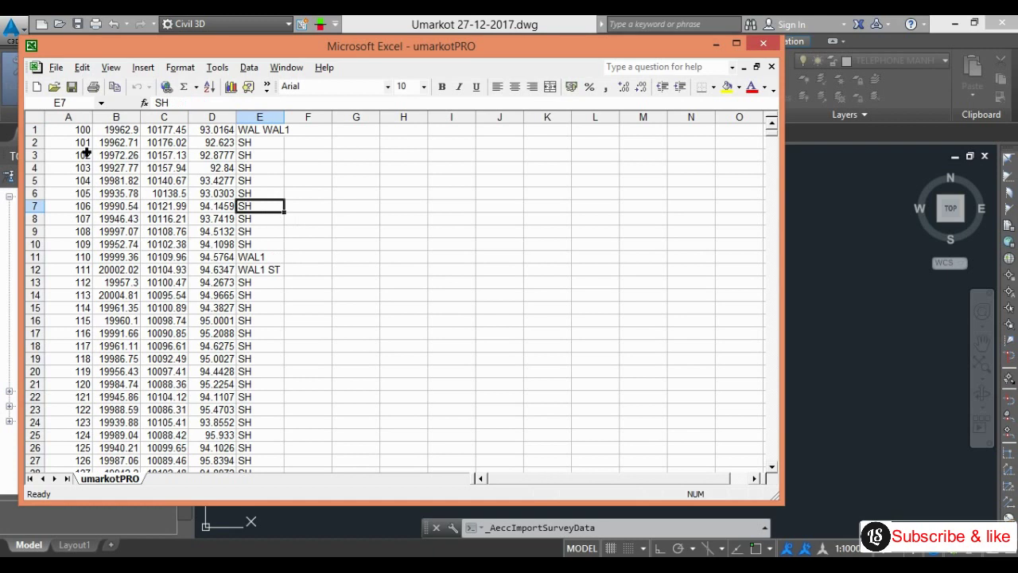
Scroll through the description codes WV, WEL, WT ST and SH, then close Excel.
scroll(100, 301, down, 20)
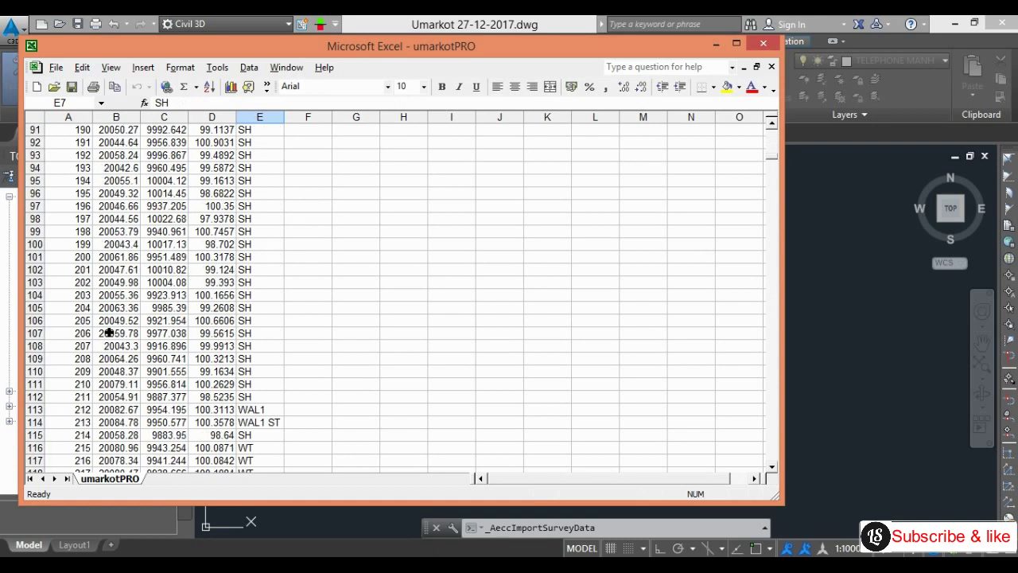
scroll(109, 332, down, 20)
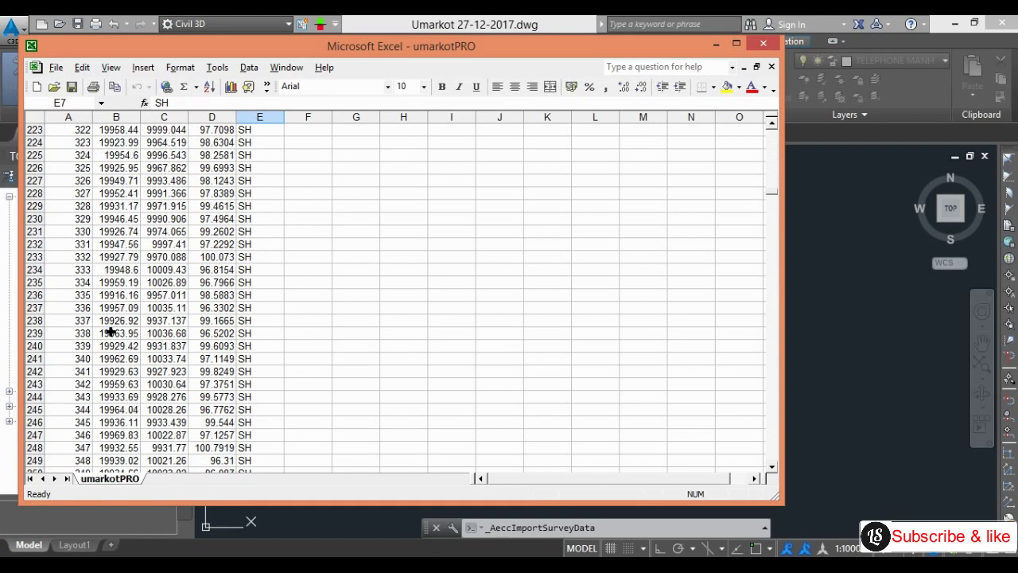
scroll(109, 332, down, 9)
click(318, 258)
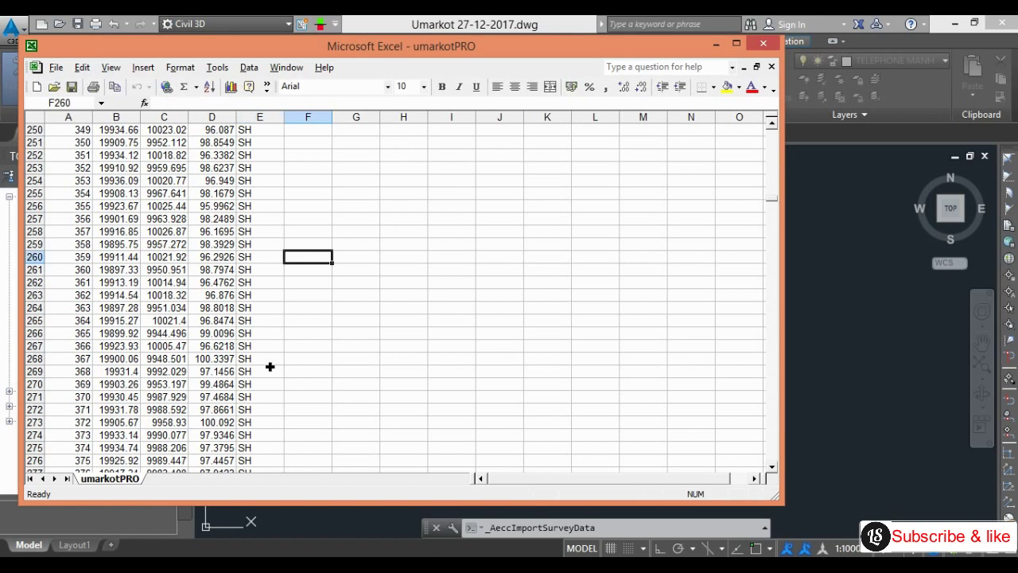
scroll(270, 367, down, 20)
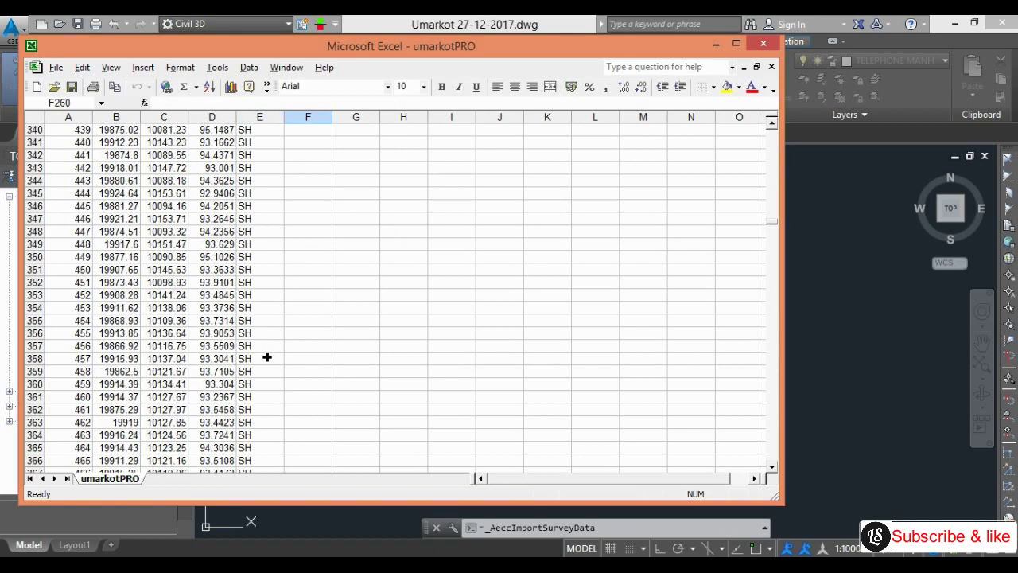
scroll(267, 358, down, 17)
scroll(267, 264, up, 2)
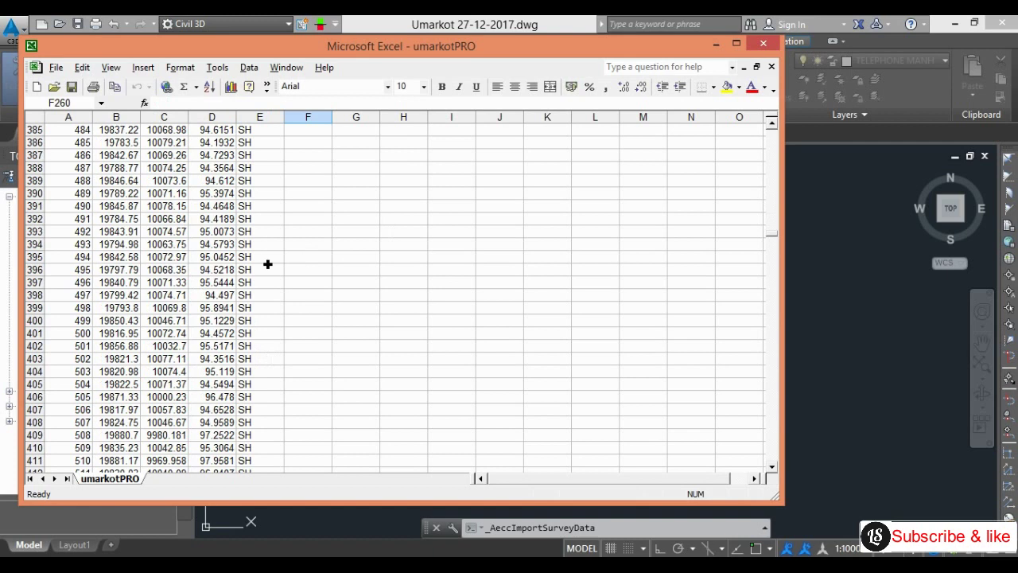
scroll(269, 248, up, 3)
click(269, 195)
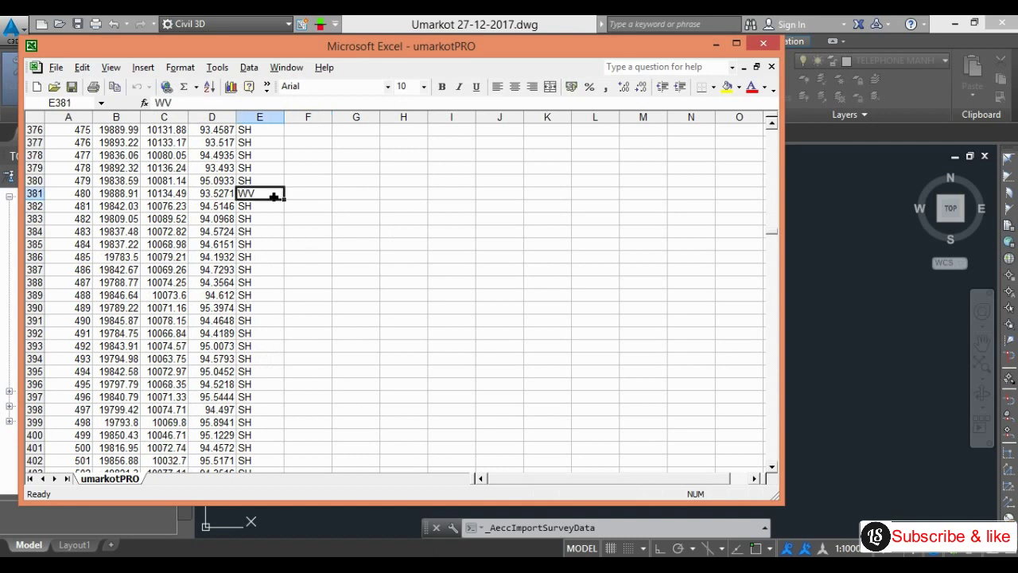
scroll(292, 366, down, 20)
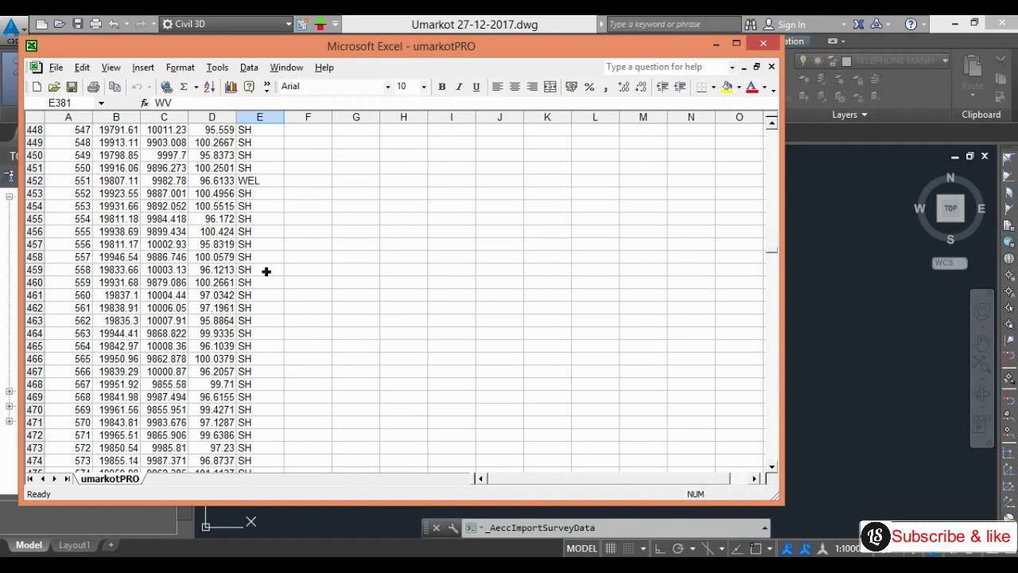
click(275, 183)
scroll(286, 311, down, 8)
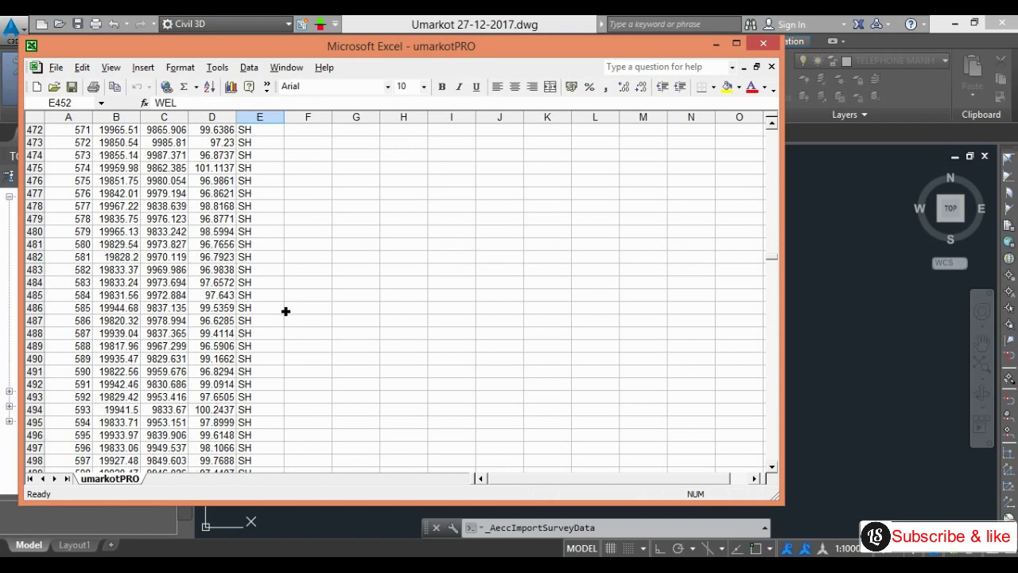
scroll(286, 311, down, 14)
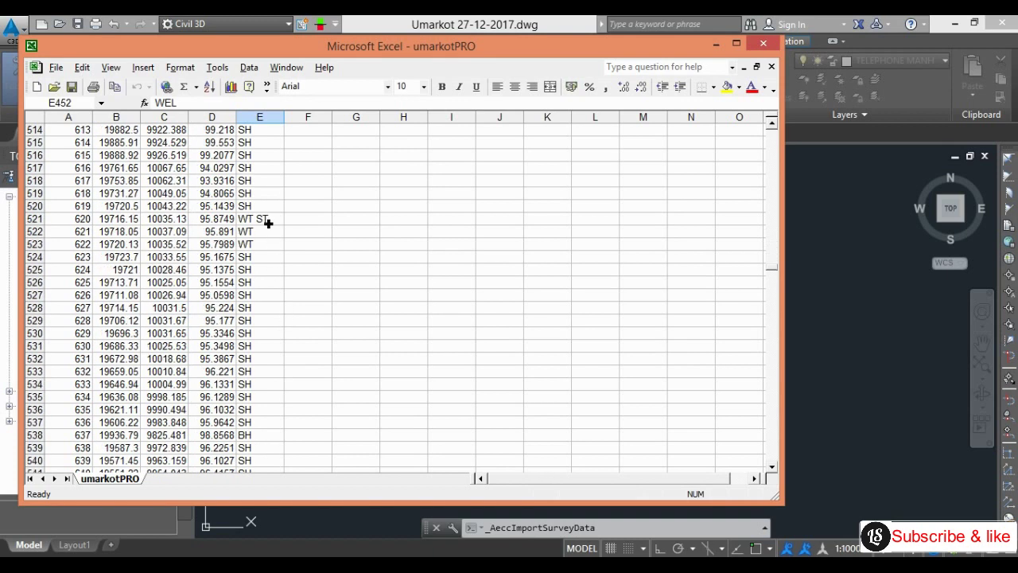
click(268, 223)
scroll(286, 307, down, 4)
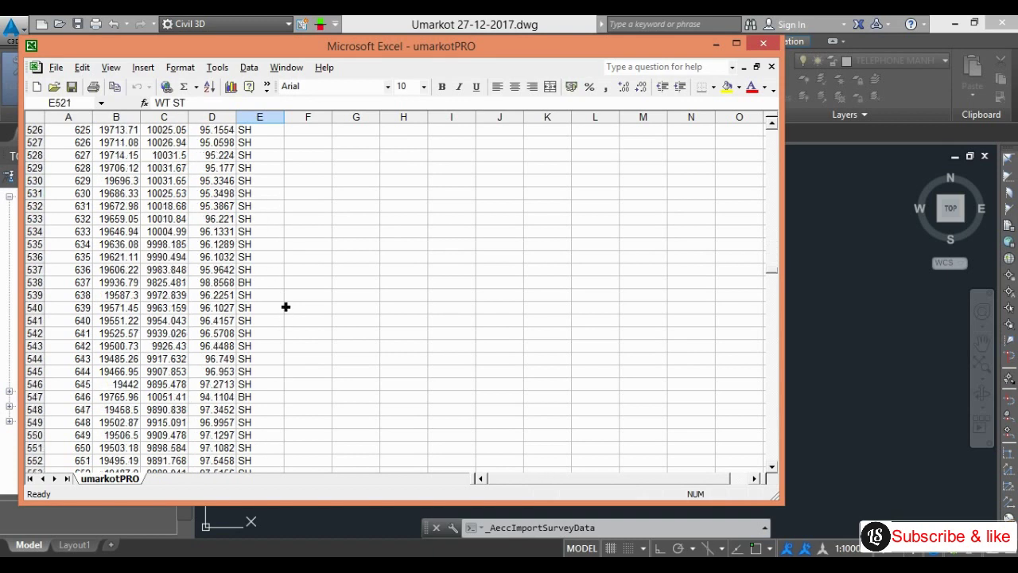
scroll(272, 358, down, 9)
click(273, 360)
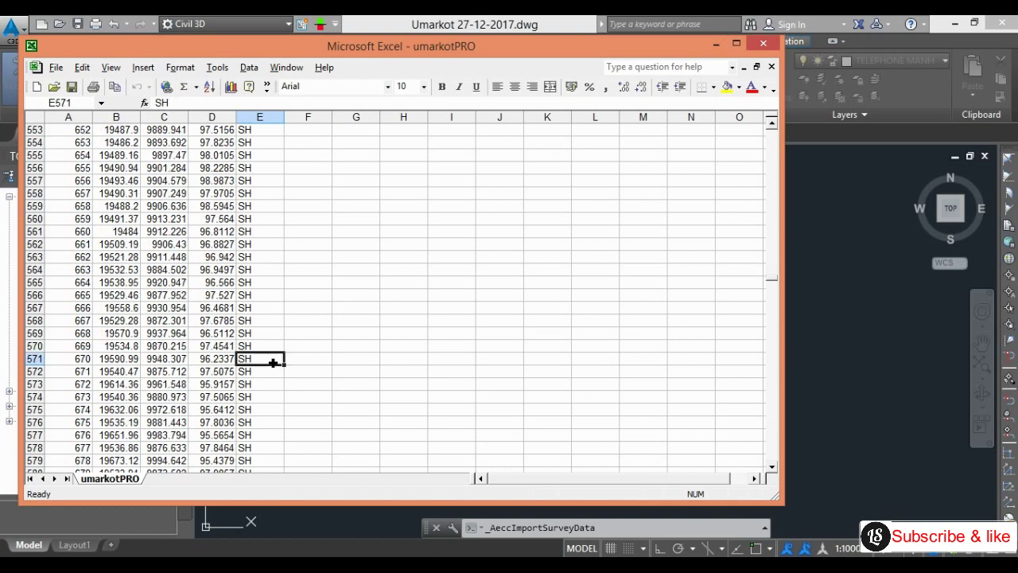
click(763, 45)
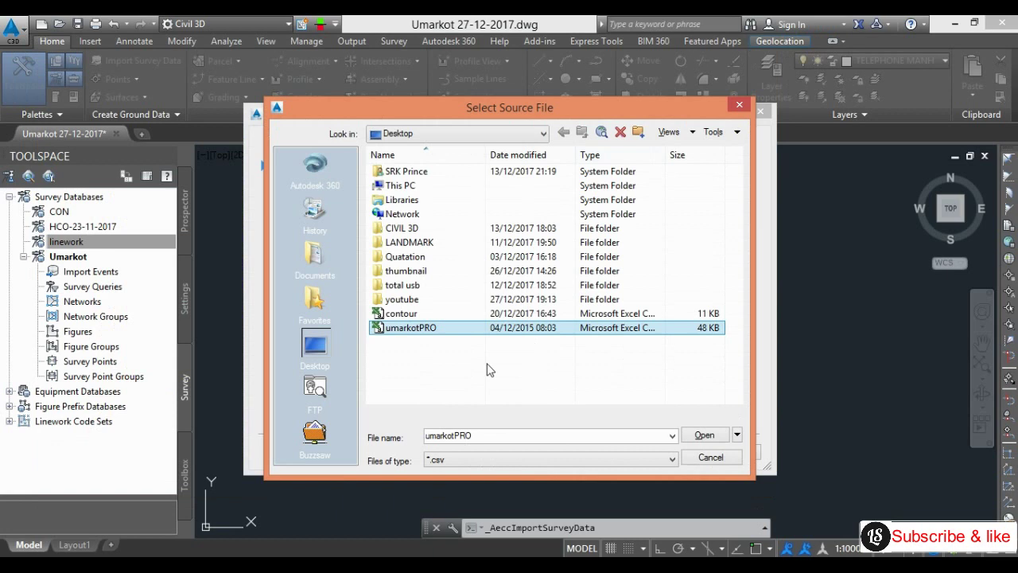
Load umarkotPRO.csv as the source point file using the PENZD (comma delimited) format.
click(705, 435)
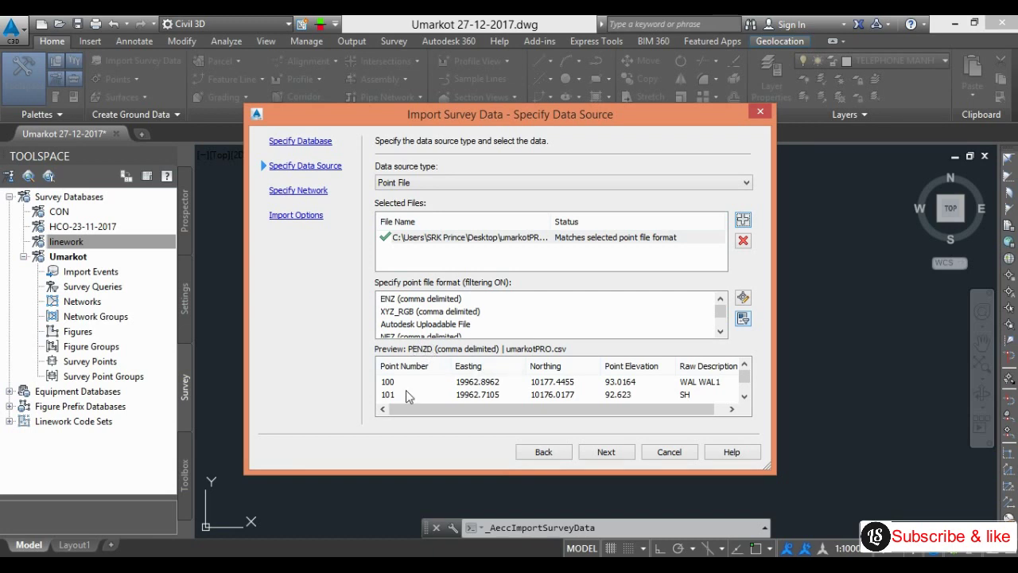
click(396, 390)
Skip the survey network, keep PENZD (comma delimited) format, and import the 1245 points.
click(606, 452)
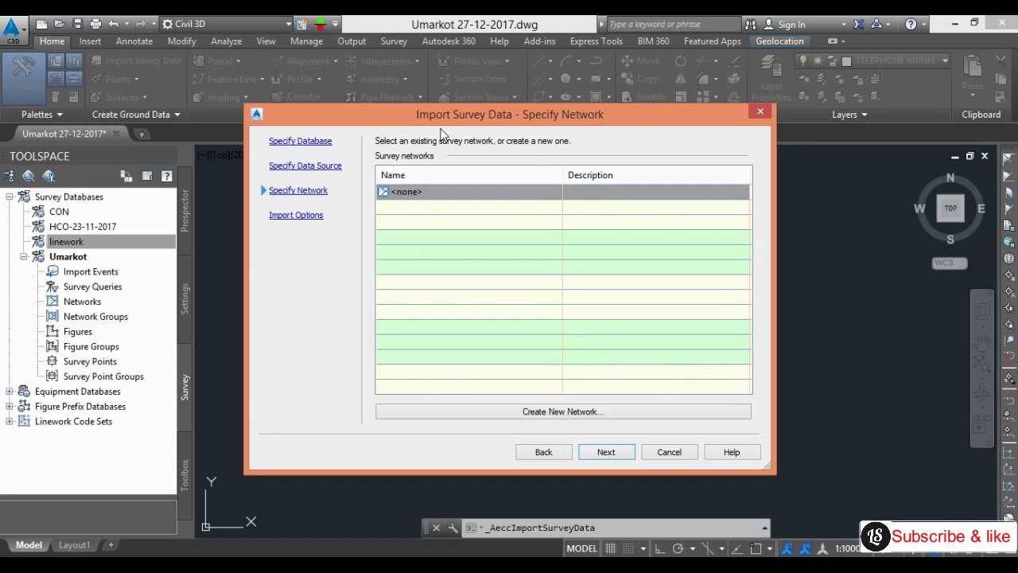
click(608, 453)
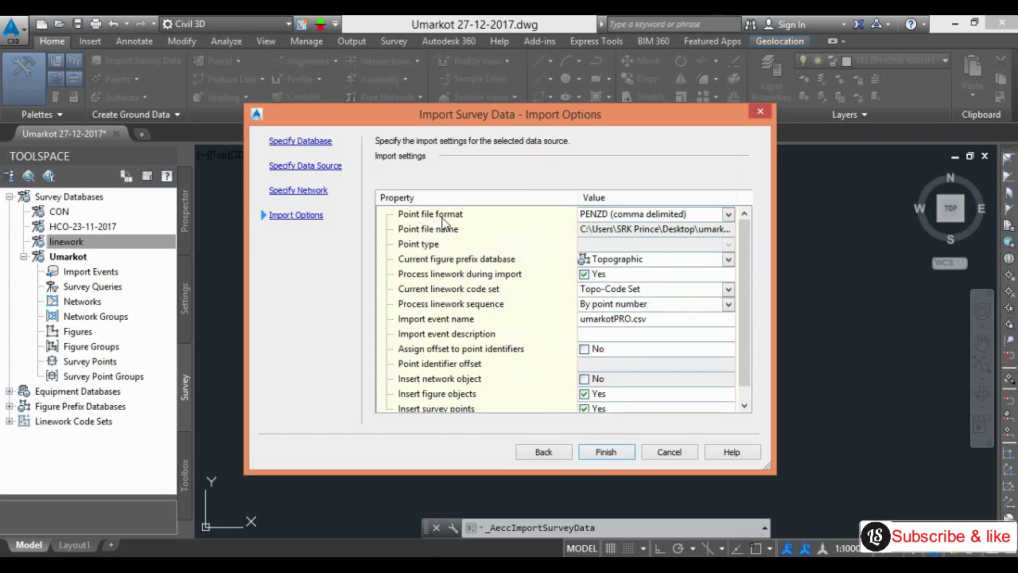
click(588, 223)
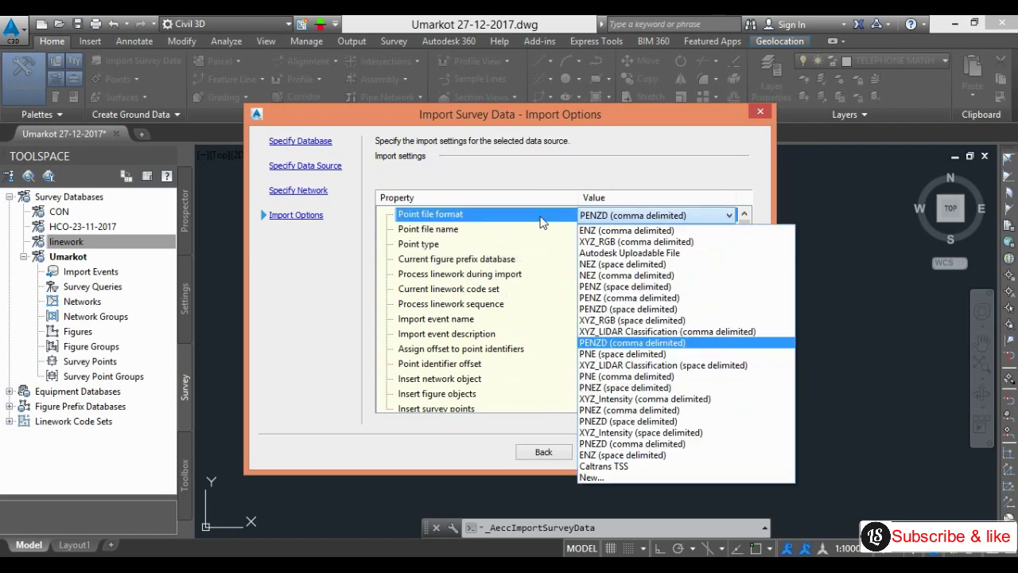
click(586, 220)
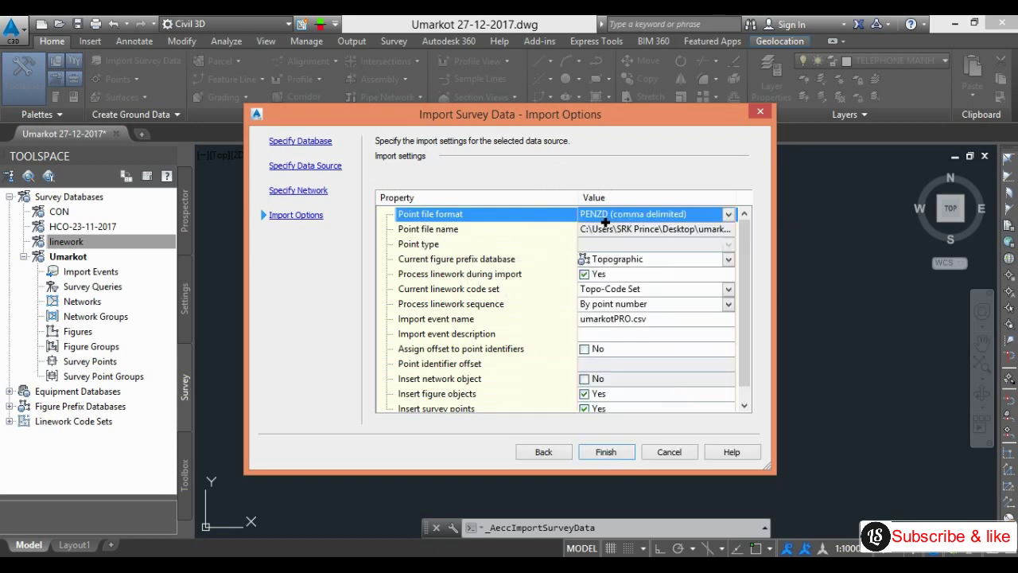
click(445, 233)
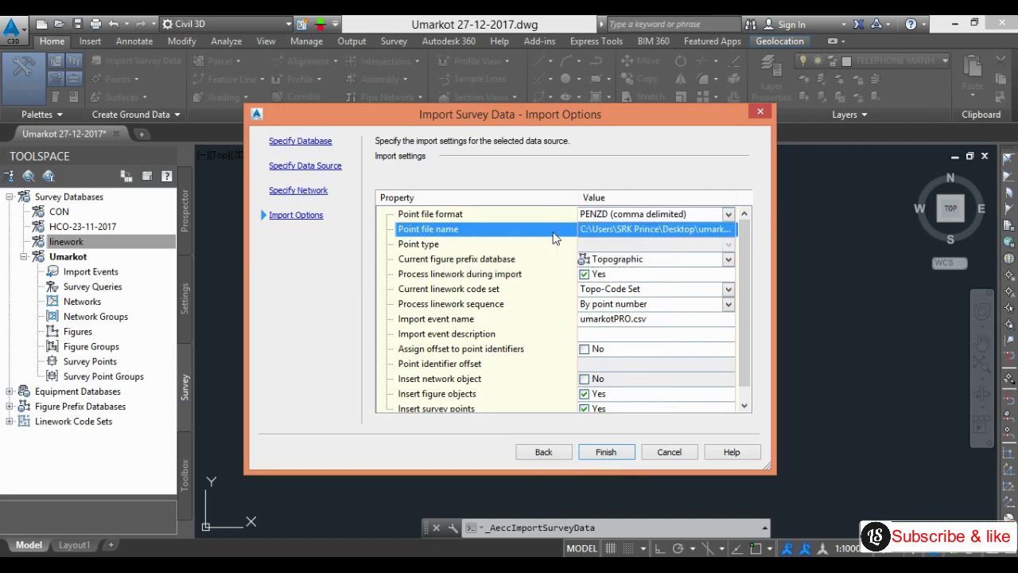
click(441, 264)
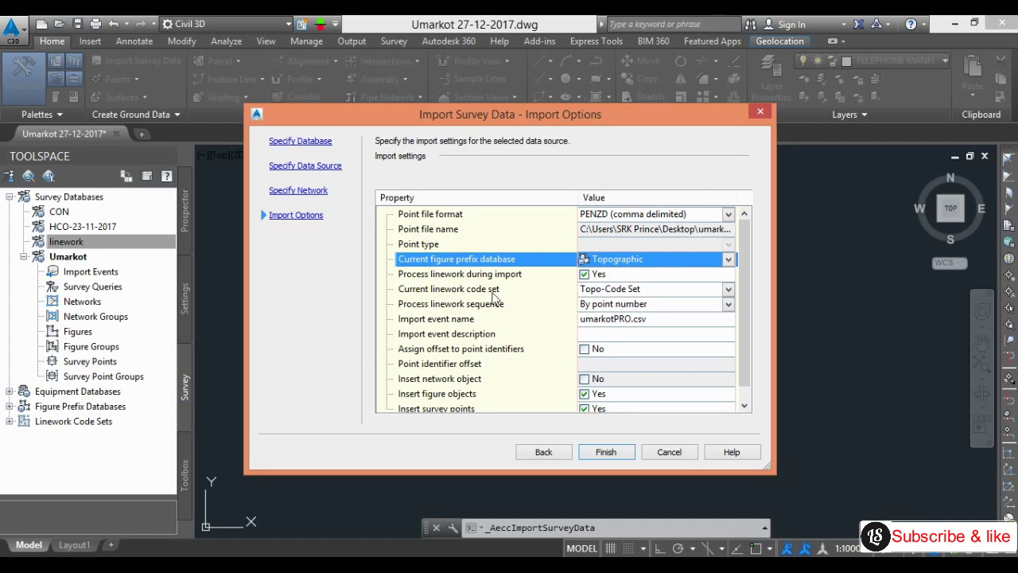
click(607, 450)
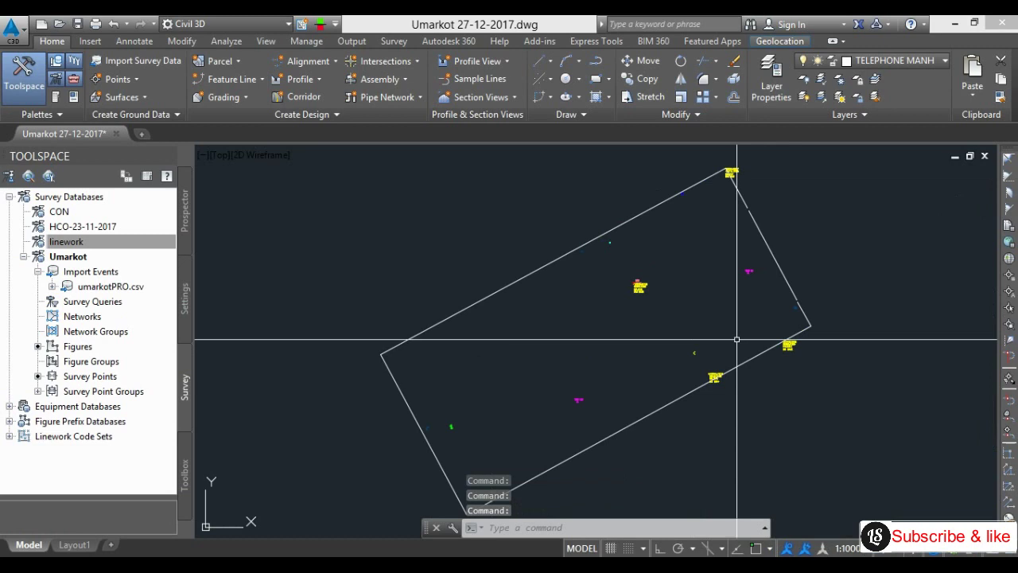
Turn on the SPOT HEIGHT layer with the whole surveyed site in view.
scroll(700, 340, down, 3)
middle_drag(658, 341, 608, 339)
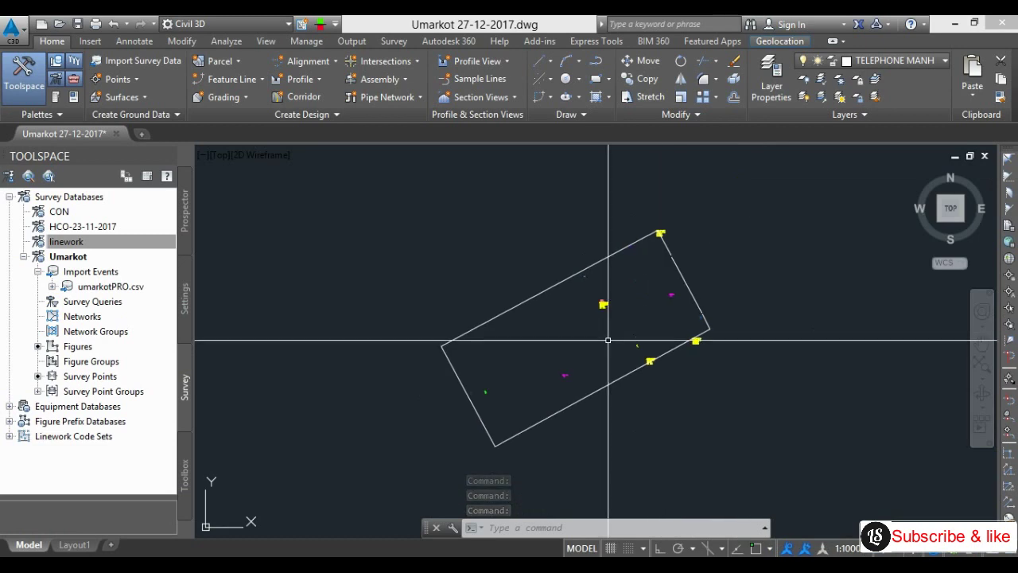
click(944, 61)
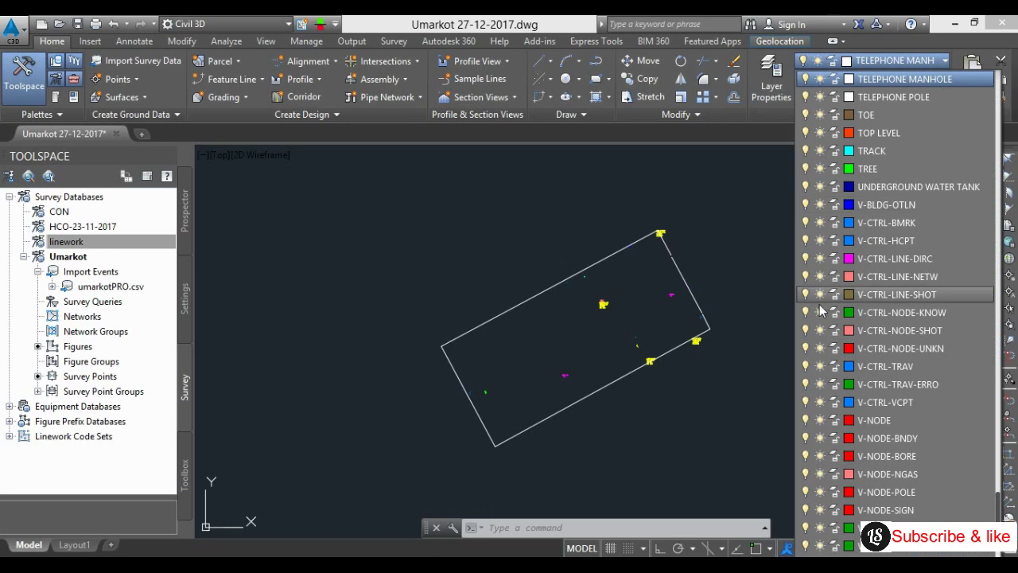
scroll(820, 223, up, 3)
click(805, 151)
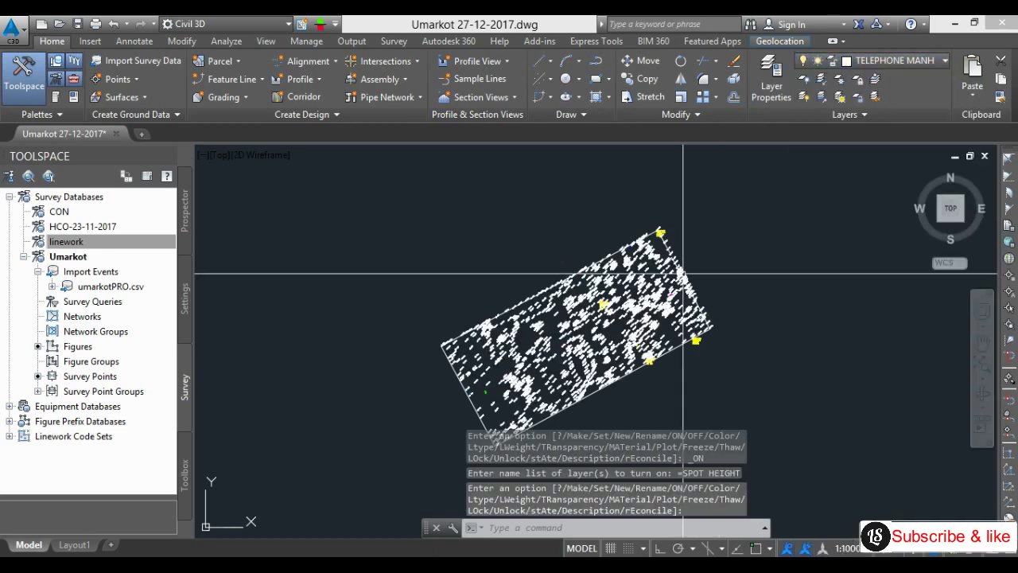
scroll(677, 267, up, 4)
scroll(676, 266, down, 3)
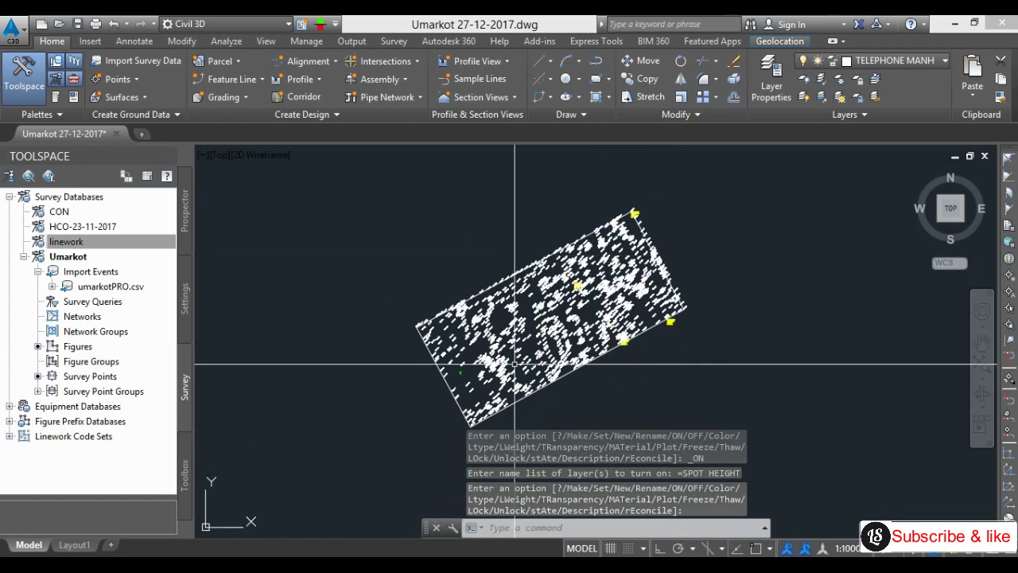
scroll(499, 367, up, 6)
scroll(500, 368, up, 3)
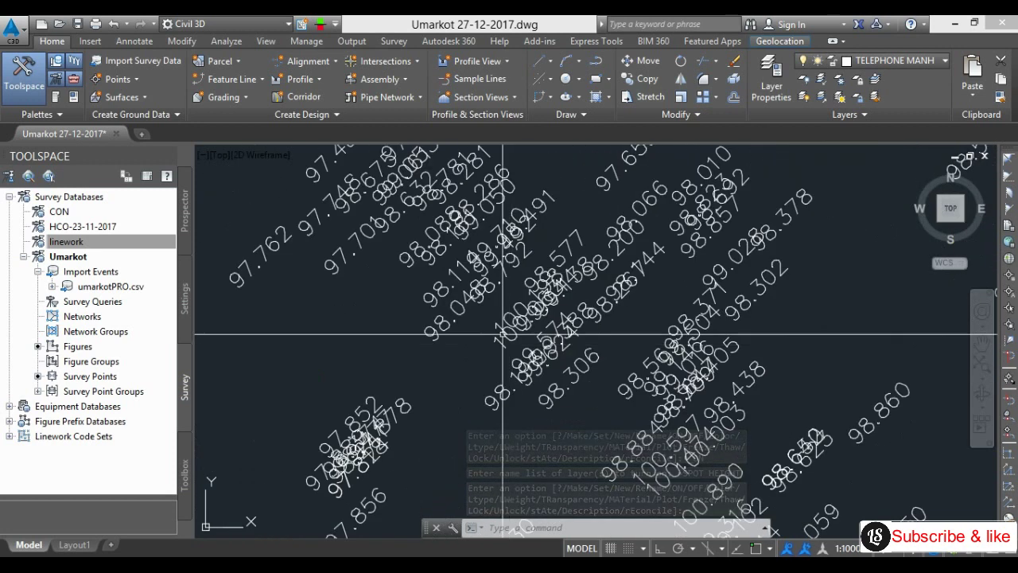
scroll(535, 302, down, 10)
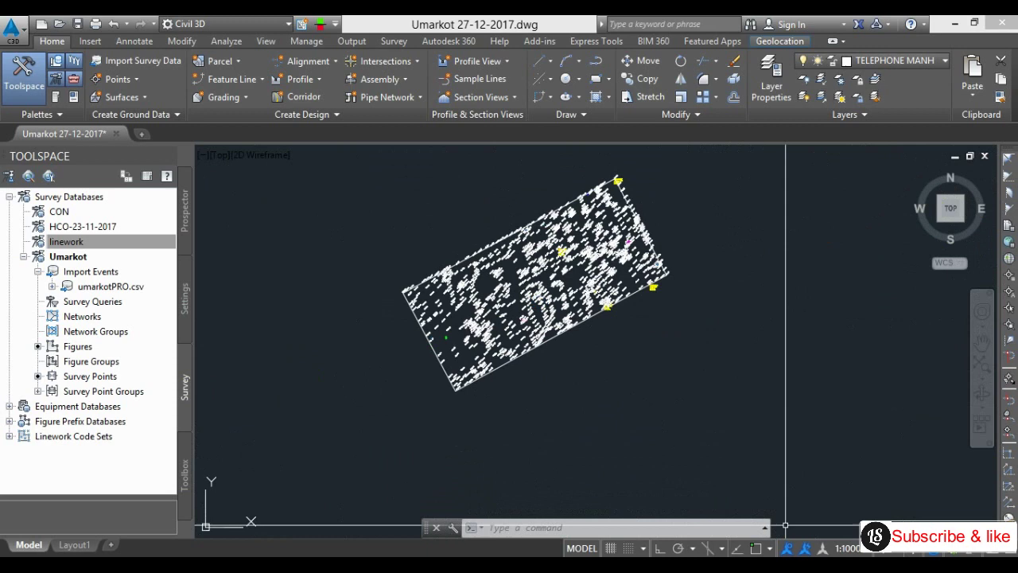
Set the annotation scale to 1:500 and pan across the enlarged elevation labels.
click(845, 550)
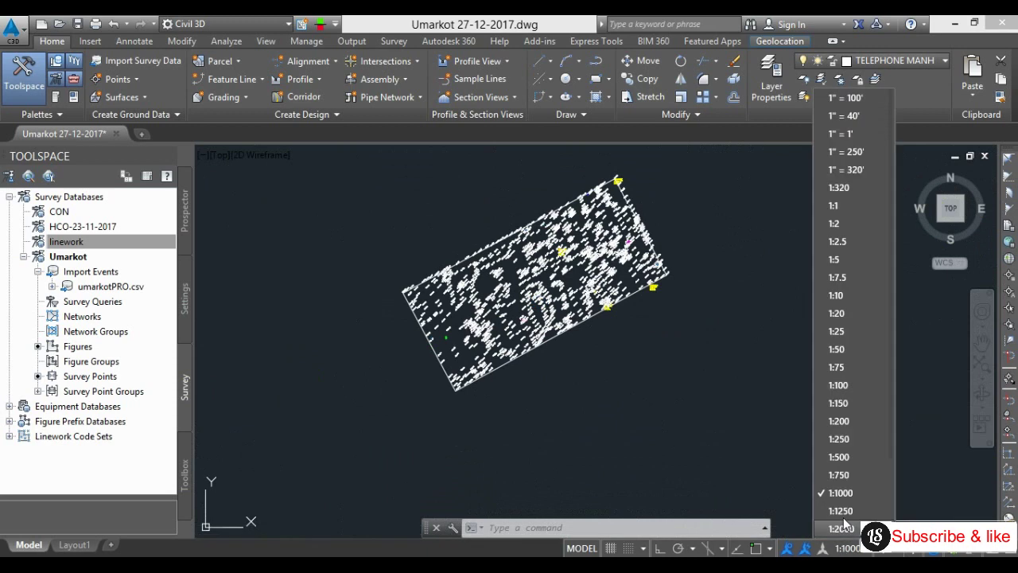
click(839, 456)
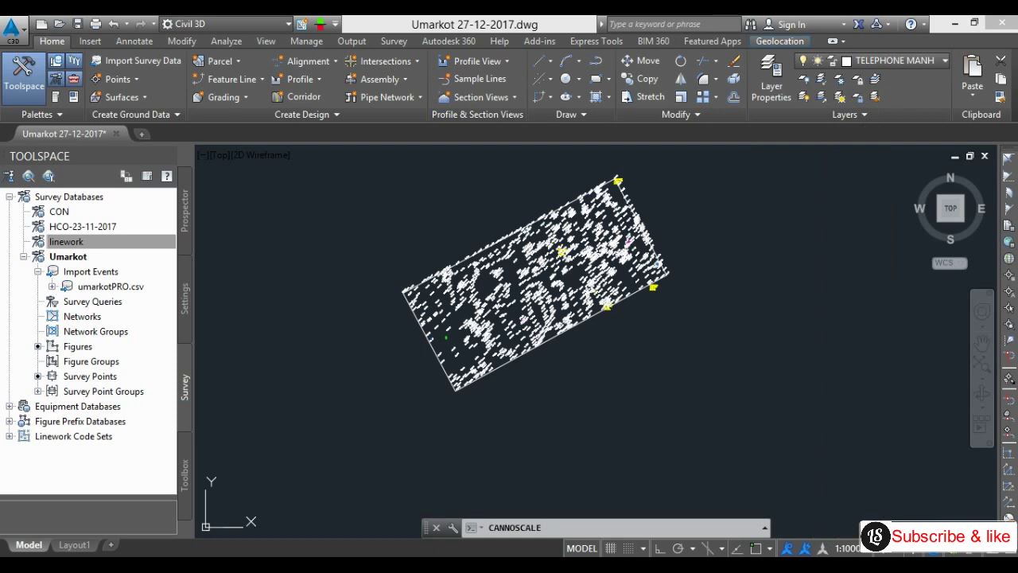
scroll(469, 334, up, 6)
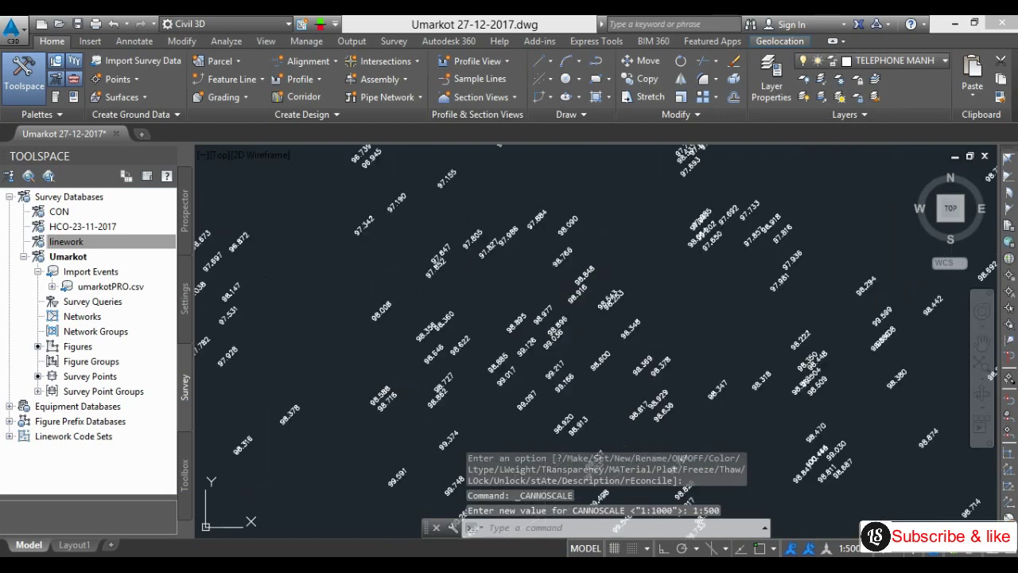
scroll(556, 263, up, 4)
middle_drag(541, 239, 653, 421)
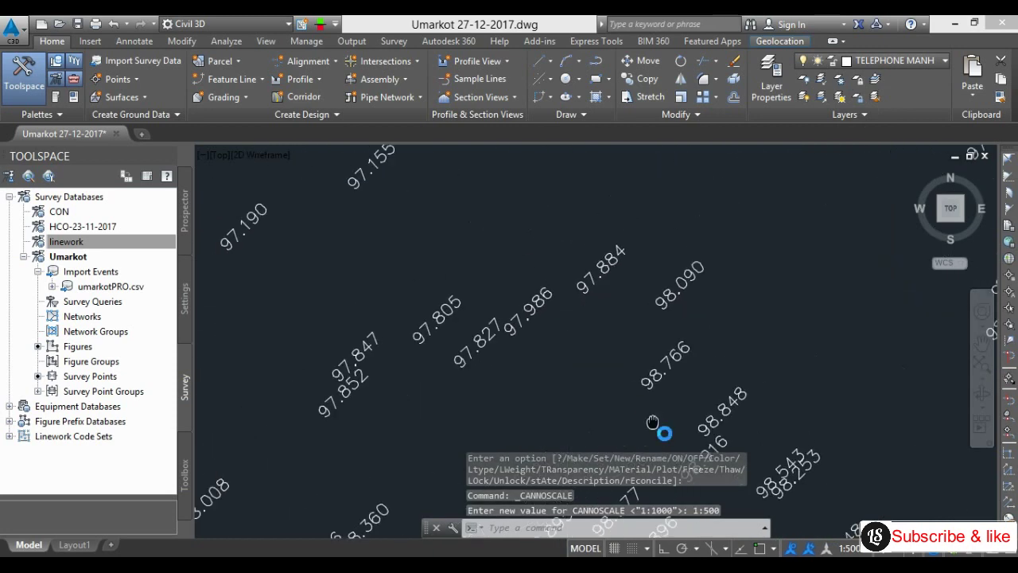
scroll(557, 273, down, 5)
mouse_move(553, 266)
middle_down()
mouse_move(541, 250)
mouse_move(607, 337)
middle_up()
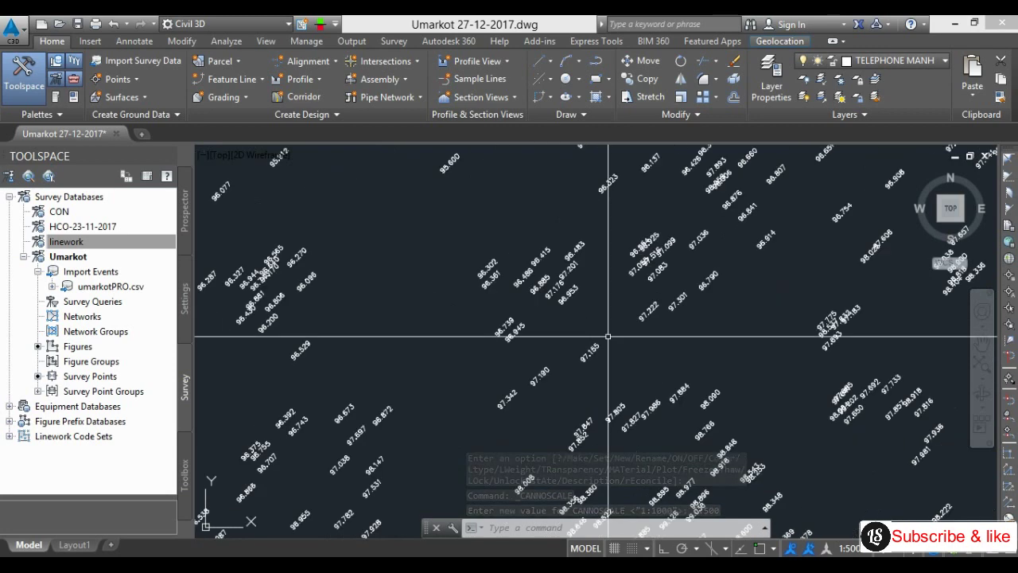
scroll(608, 336, down, 8)
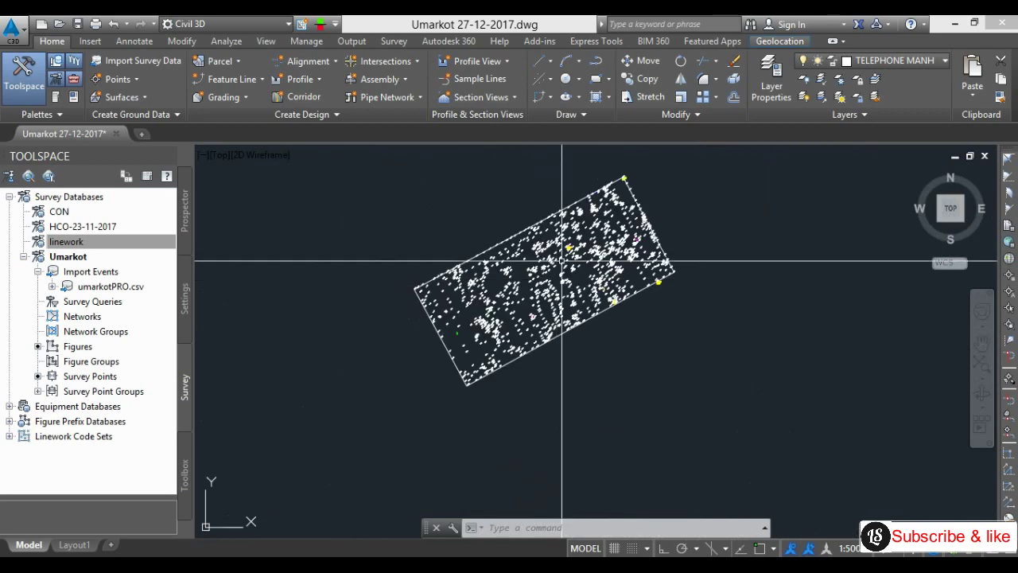
scroll(562, 260, up, 4)
scroll(558, 278, down, 2)
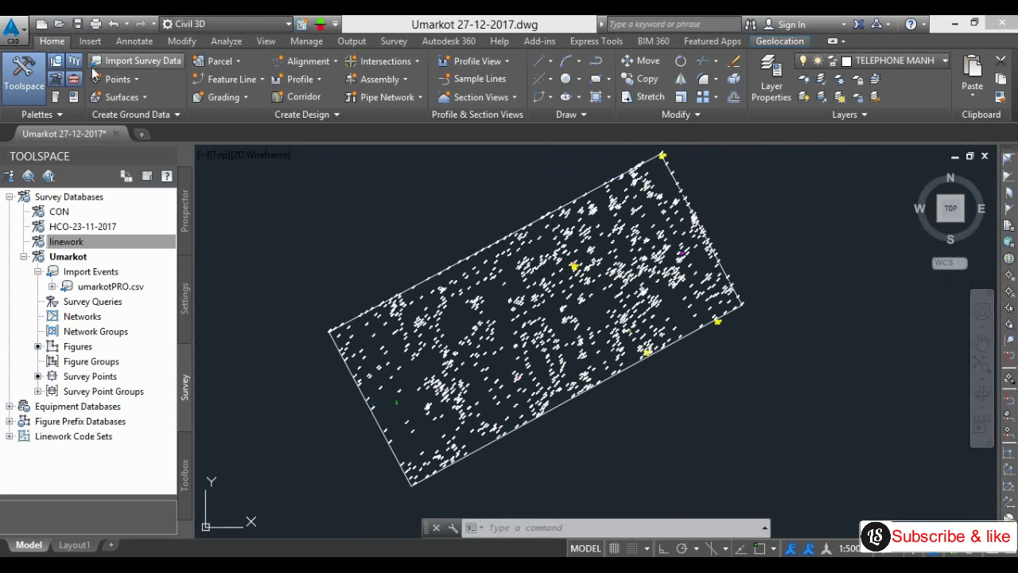
Create a new TIN surface named Surface1.
click(120, 96)
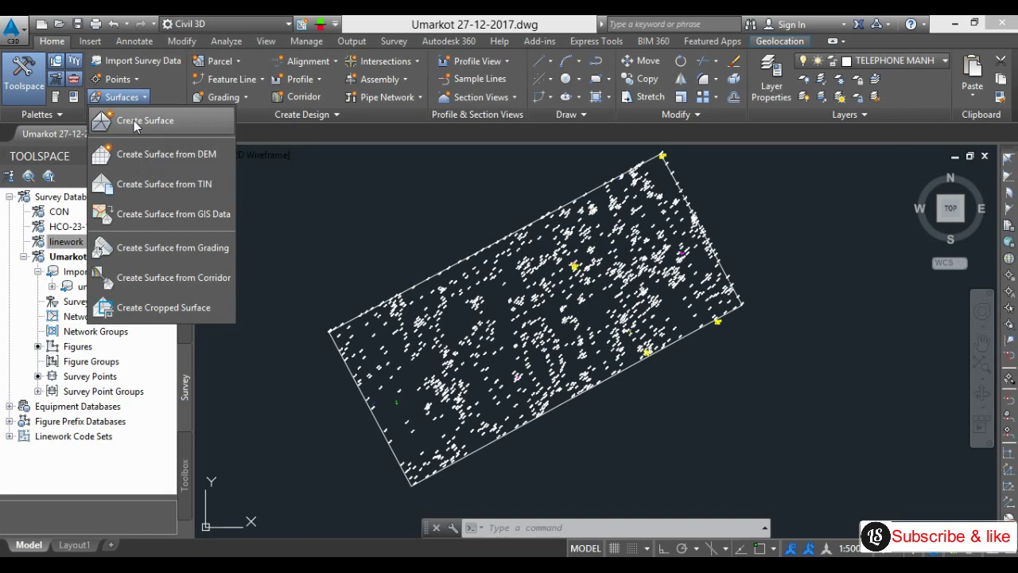
click(135, 123)
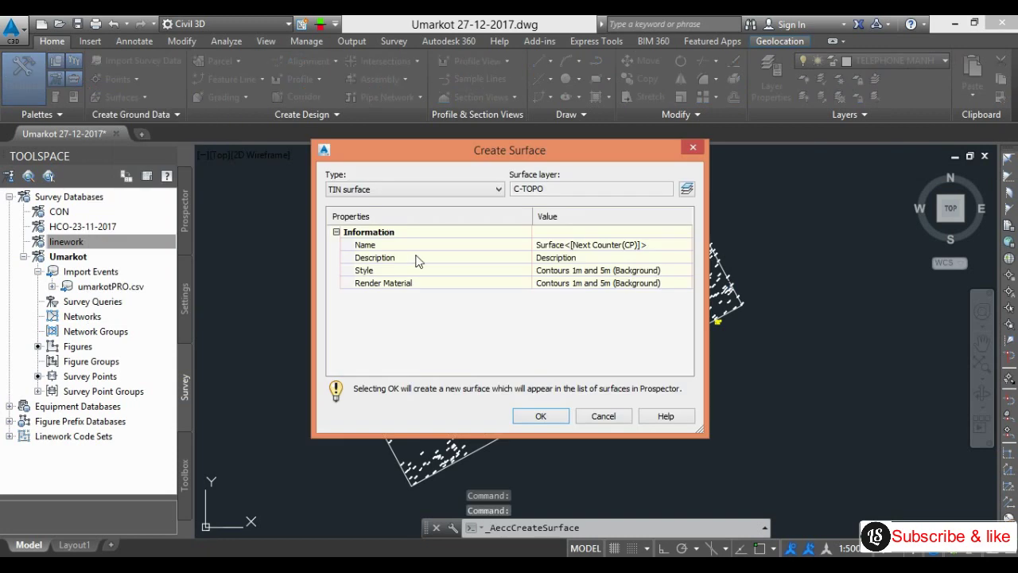
click(598, 247)
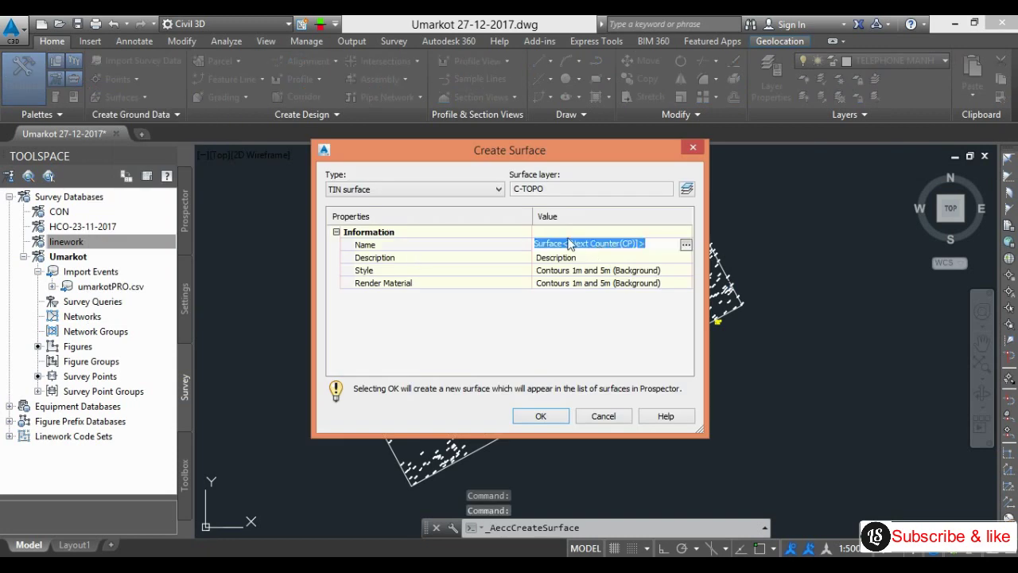
drag(563, 243, 702, 250)
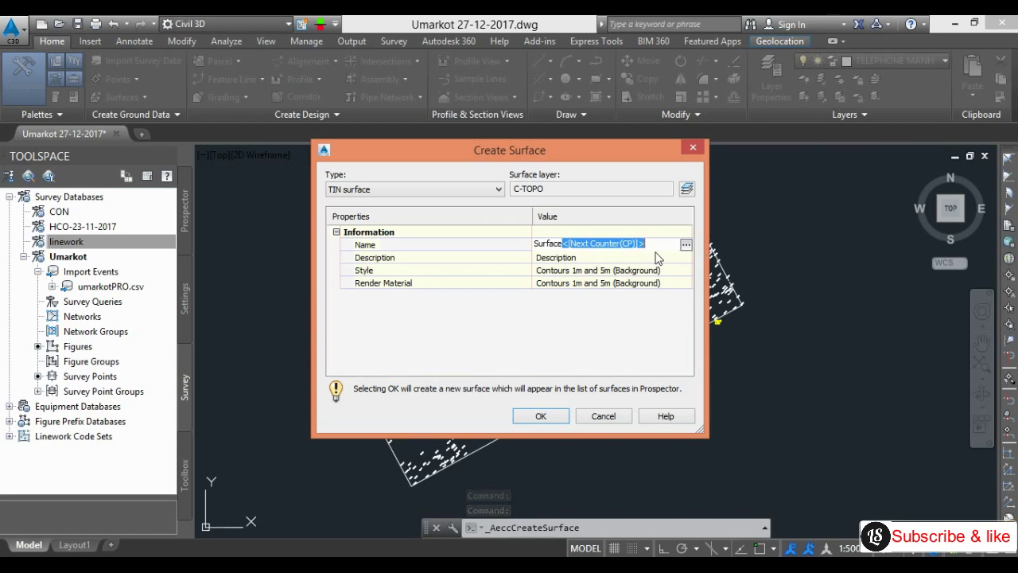
text(1)
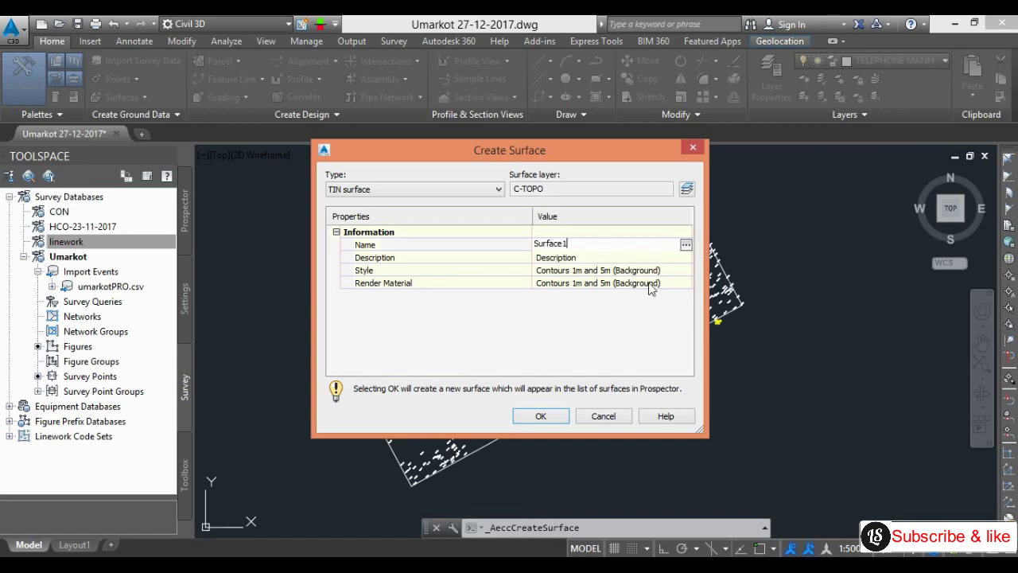
click(541, 416)
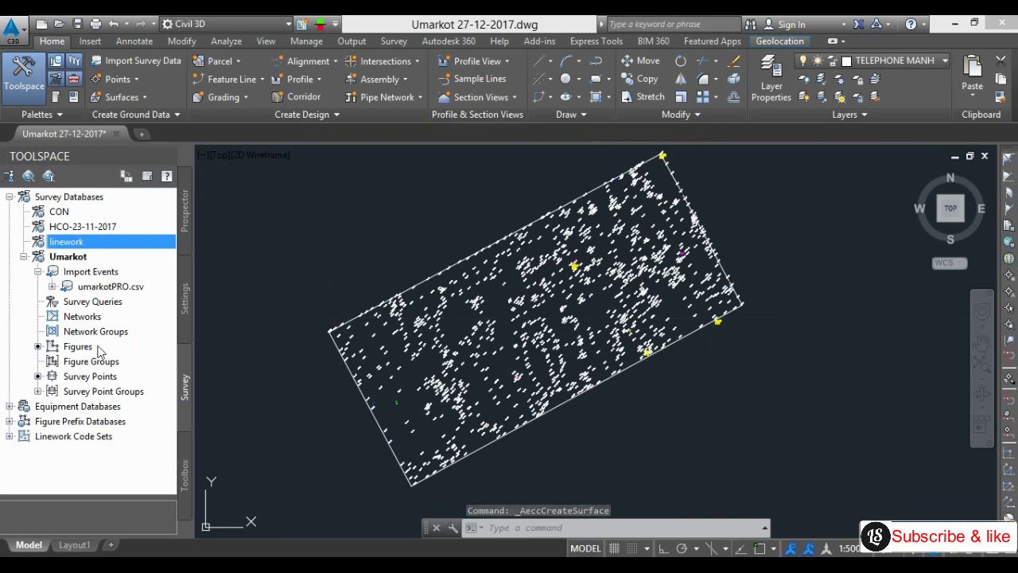
Expand Surfaces and Surface1 in Prospector to reach its definition.
click(185, 232)
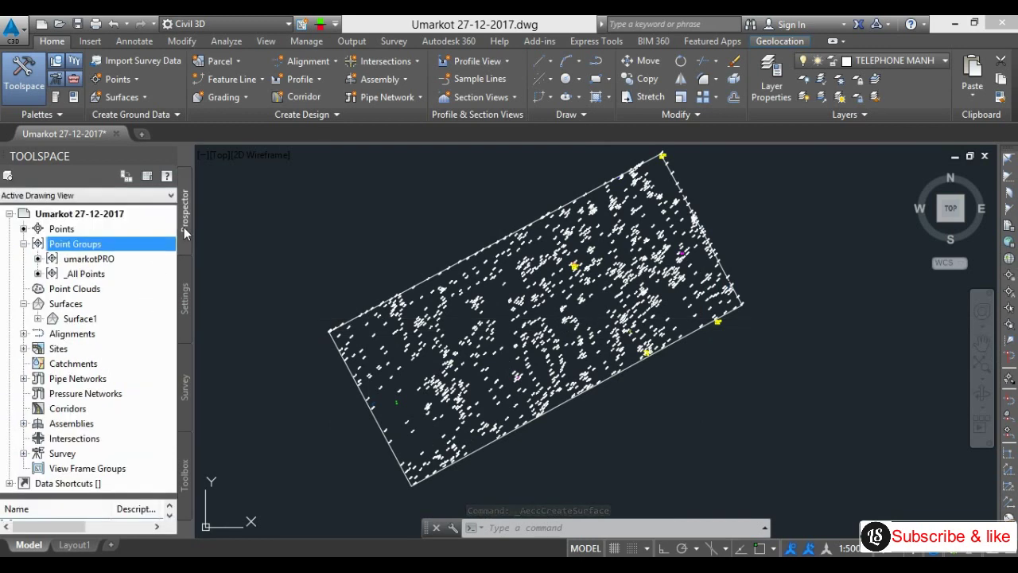
click(25, 304)
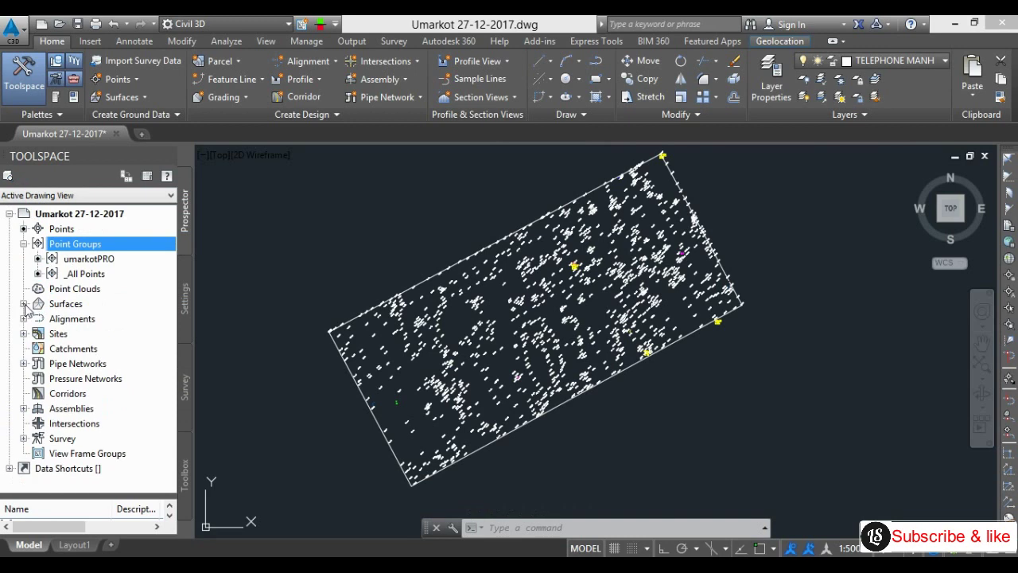
click(24, 304)
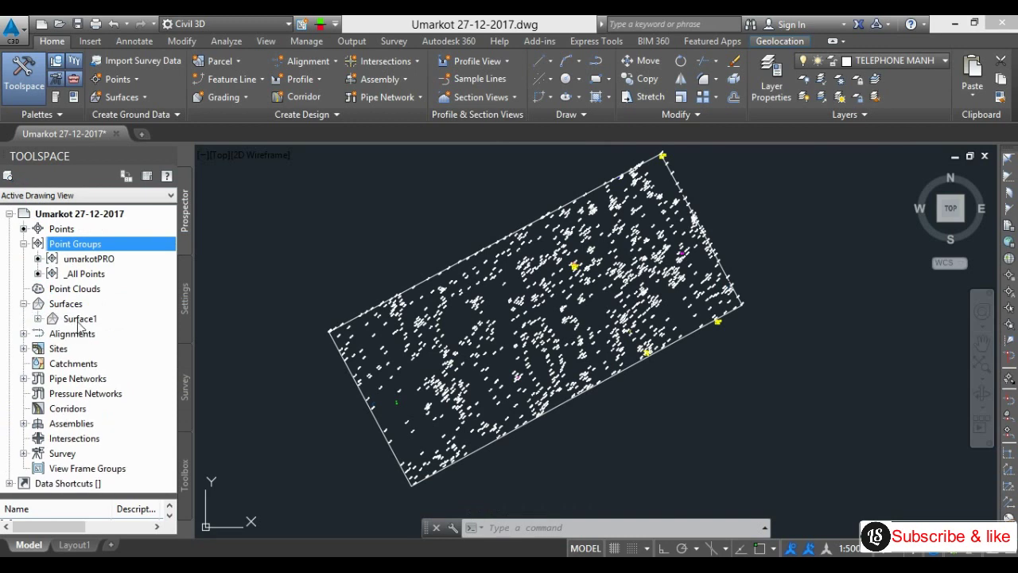
click(38, 319)
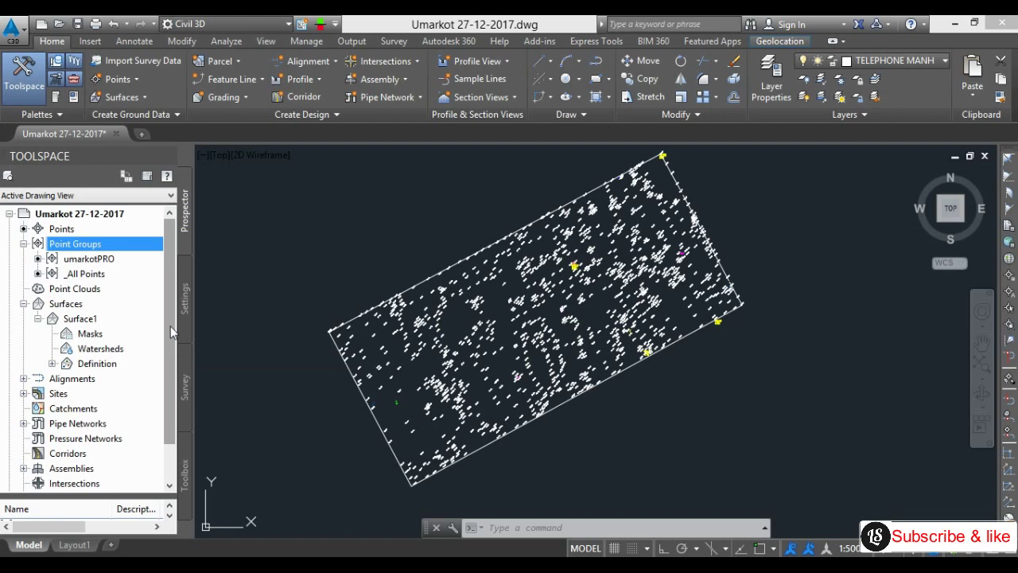
Start a new point group from Point Groups and name it SH.
right_click(80, 246)
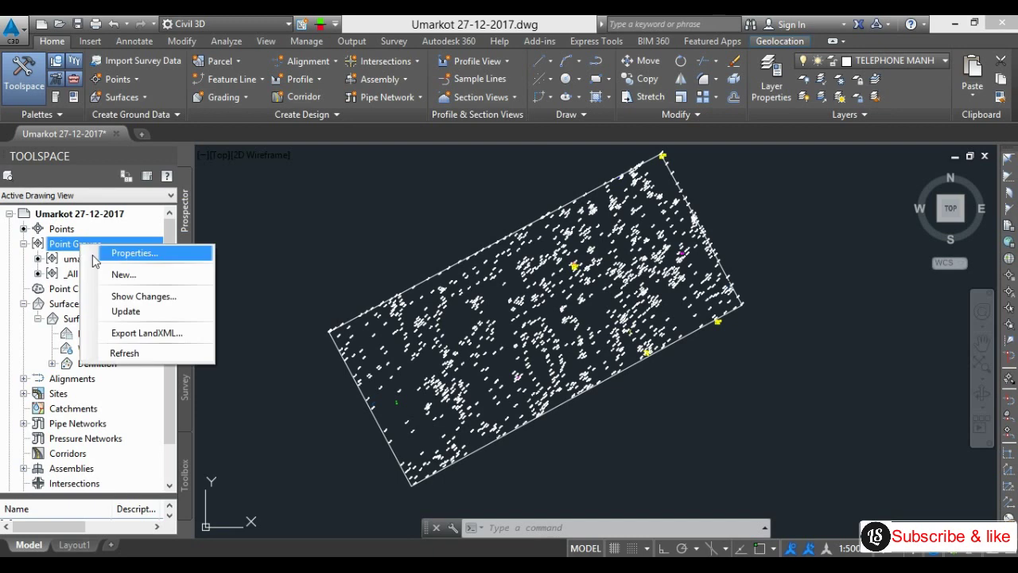
click(119, 276)
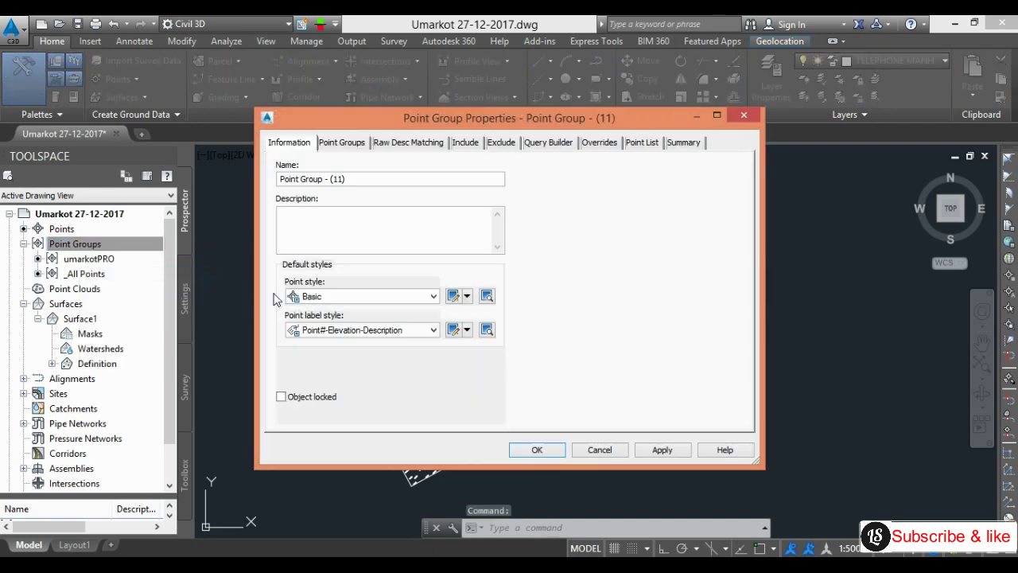
drag(364, 187, 280, 186)
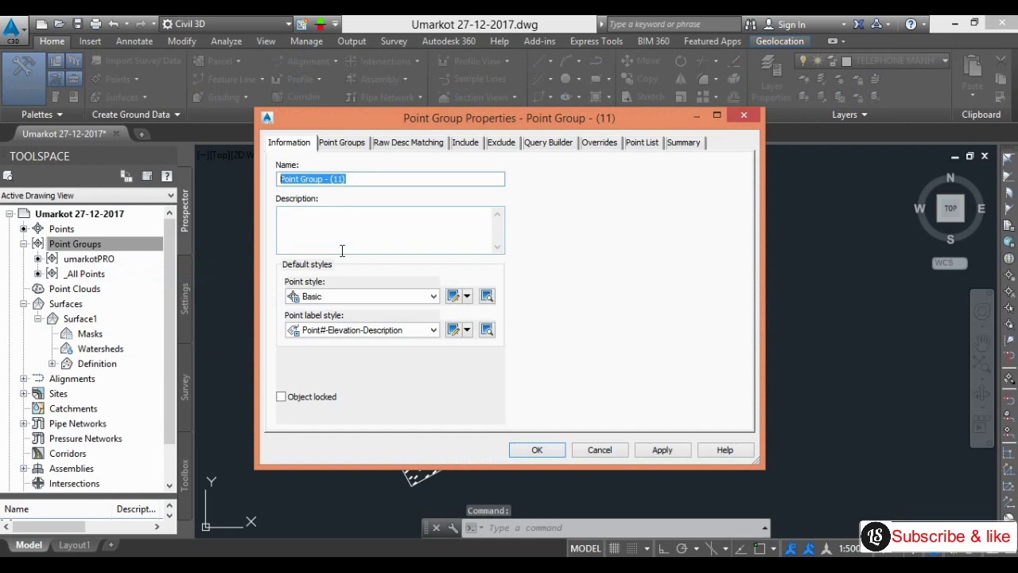
text(SH)
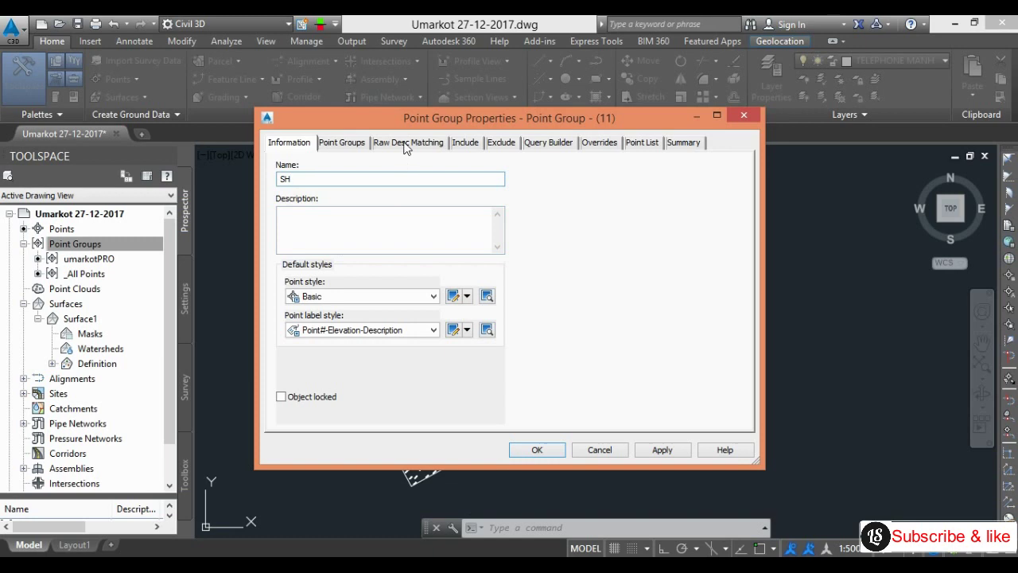
Include points with raw descriptions matching SH, then apply and confirm the group.
click(466, 143)
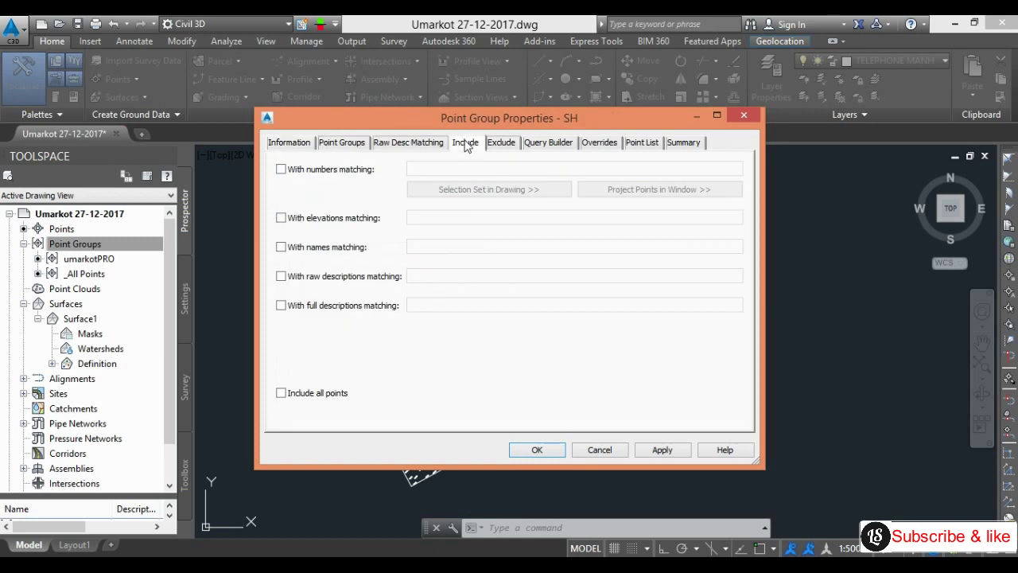
click(282, 277)
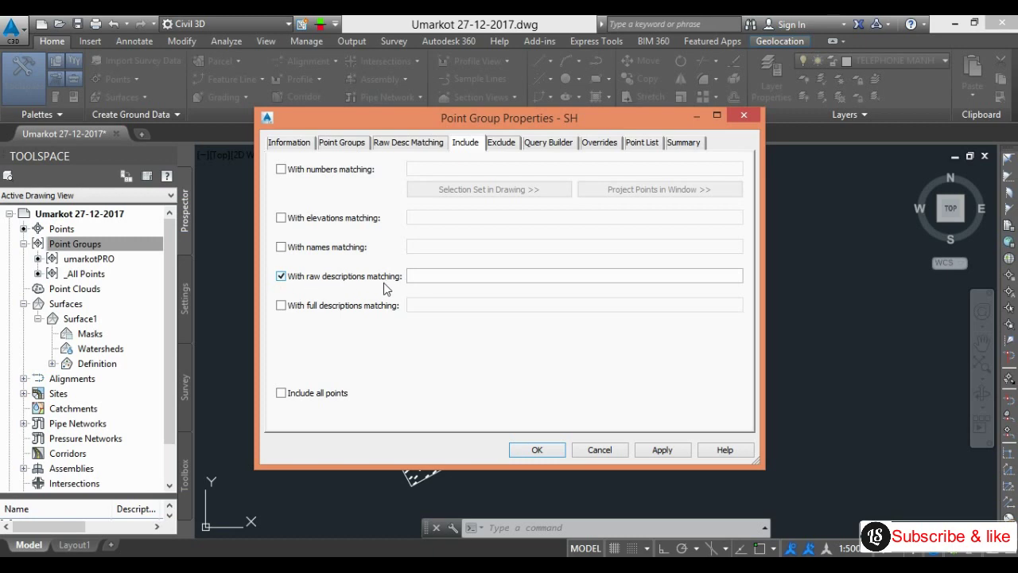
click(431, 280)
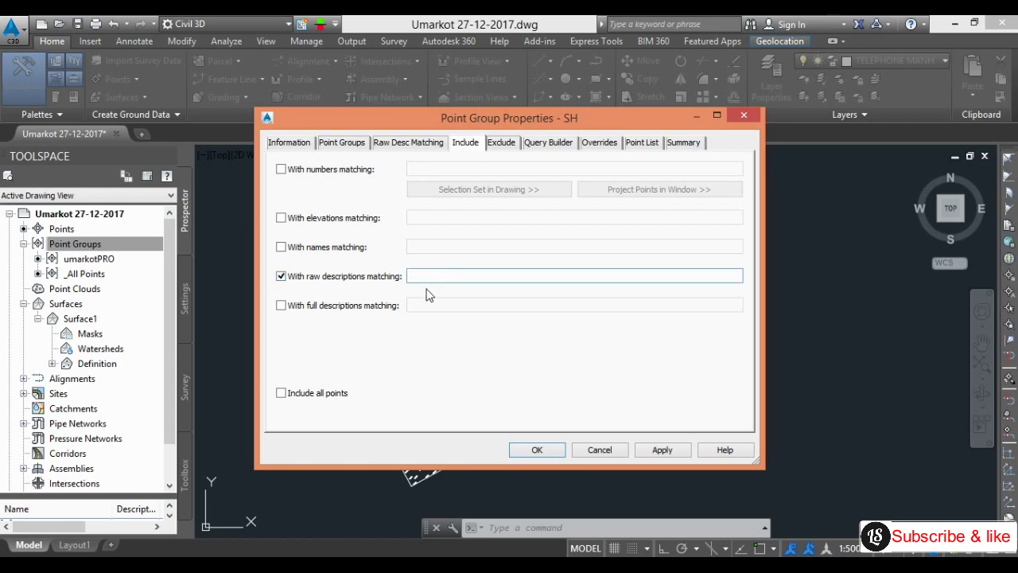
text(SH)
click(658, 450)
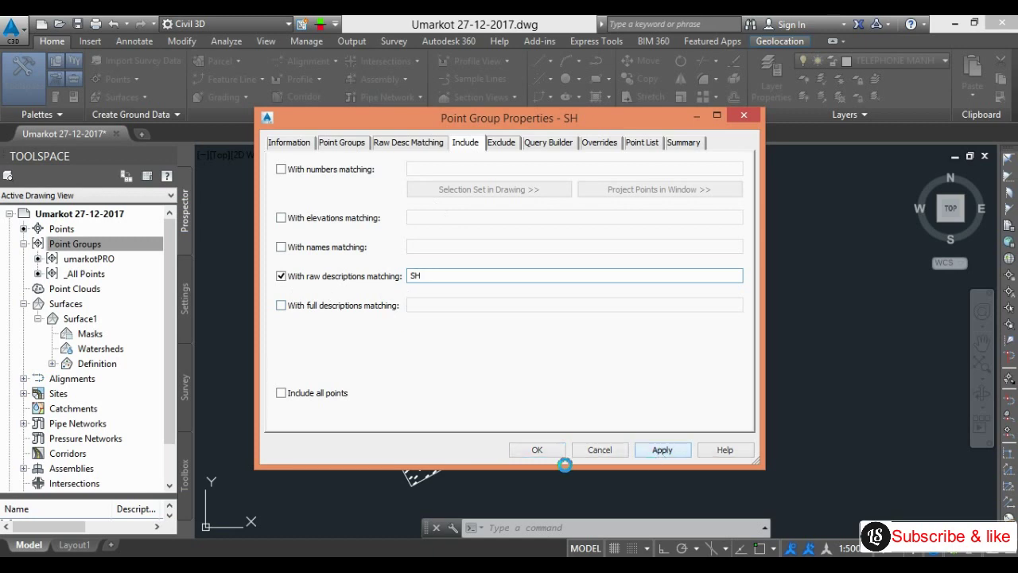
click(536, 449)
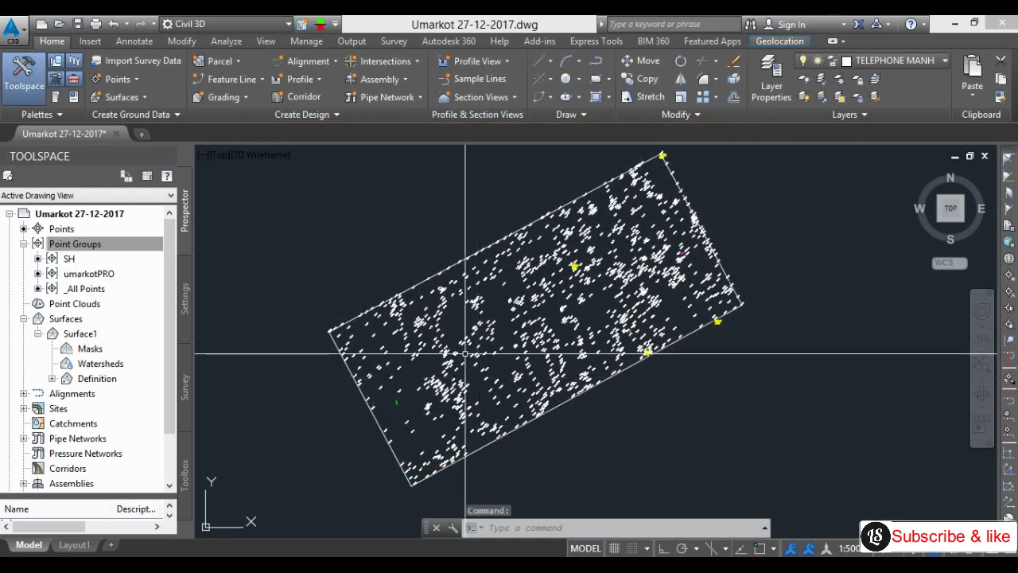
click(71, 263)
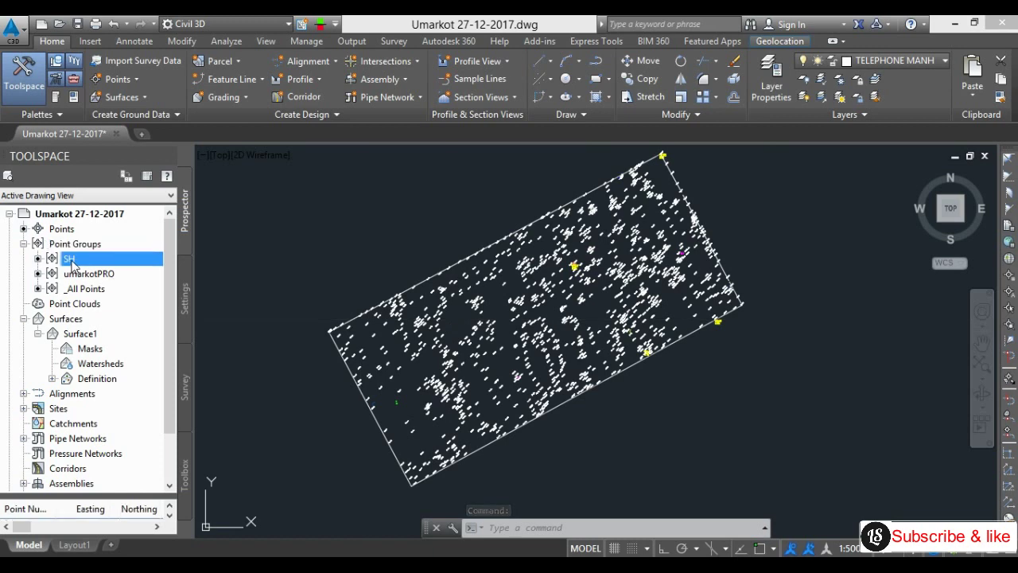
right_click(71, 263)
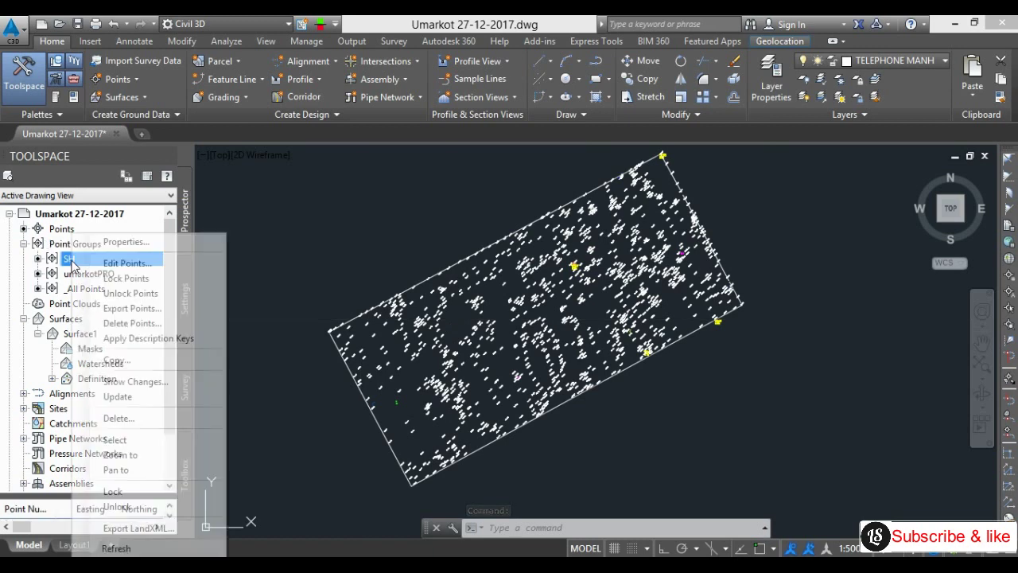
click(127, 265)
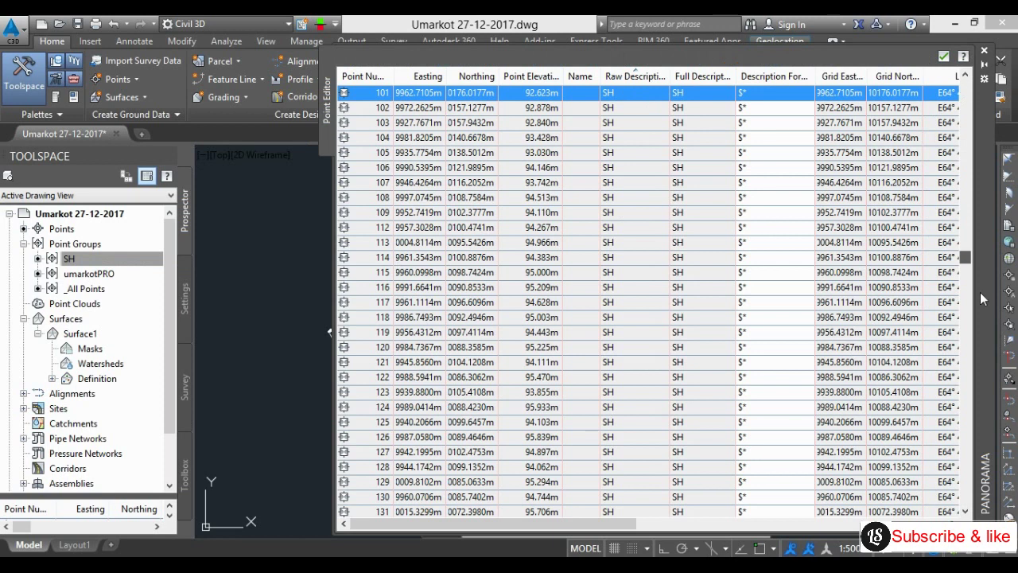
drag(965, 257, 965, 501)
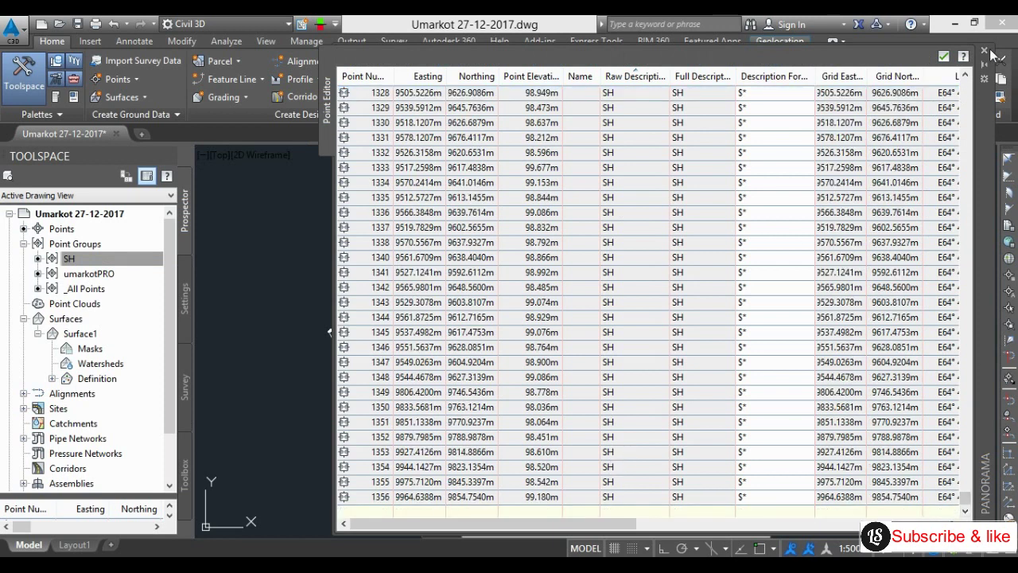
click(985, 51)
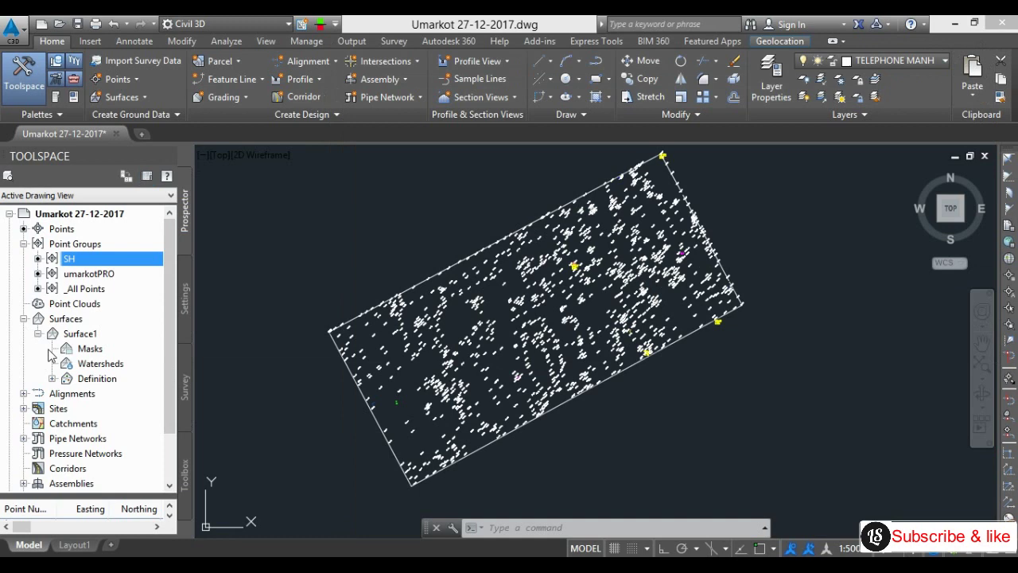
Add the SH point group to Surface1's definition so contours cover the site.
click(52, 378)
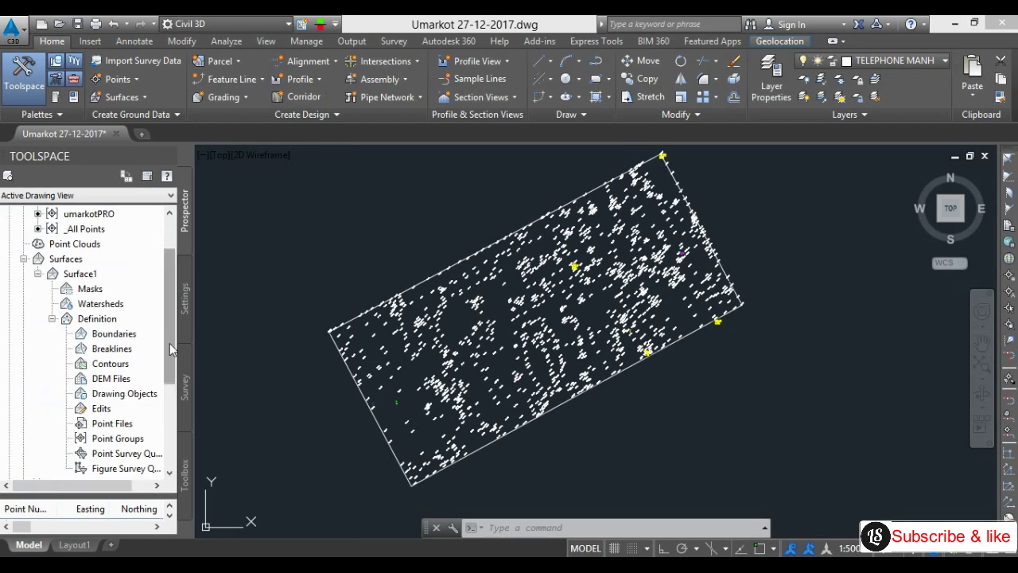
drag(170, 350, 169, 386)
click(106, 367)
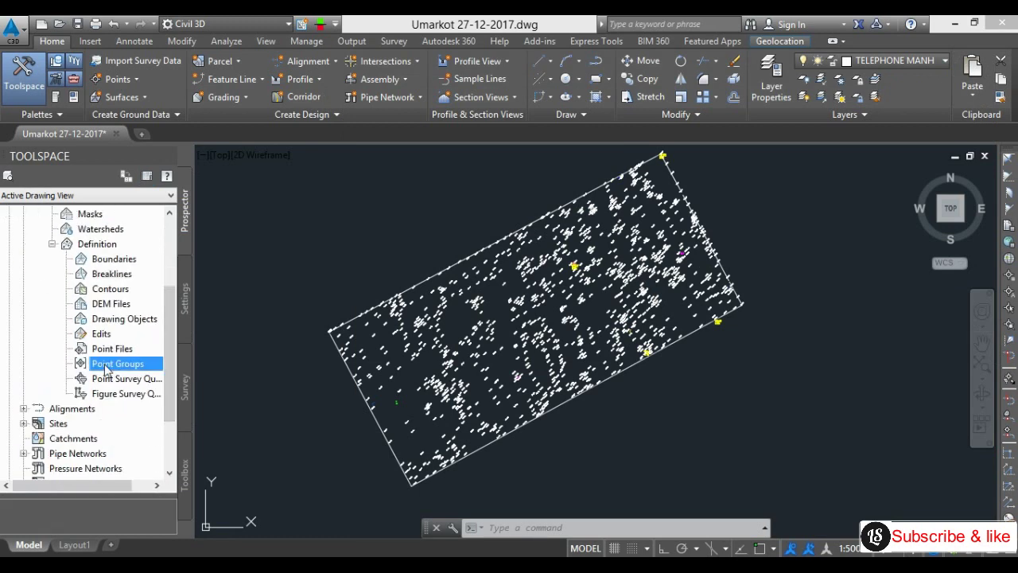
right_click(106, 369)
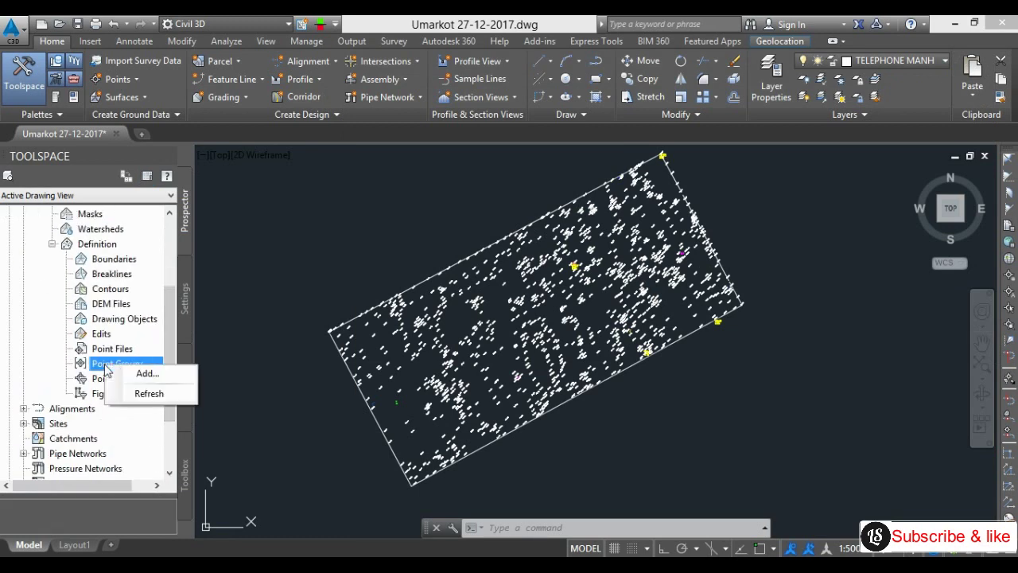
click(143, 373)
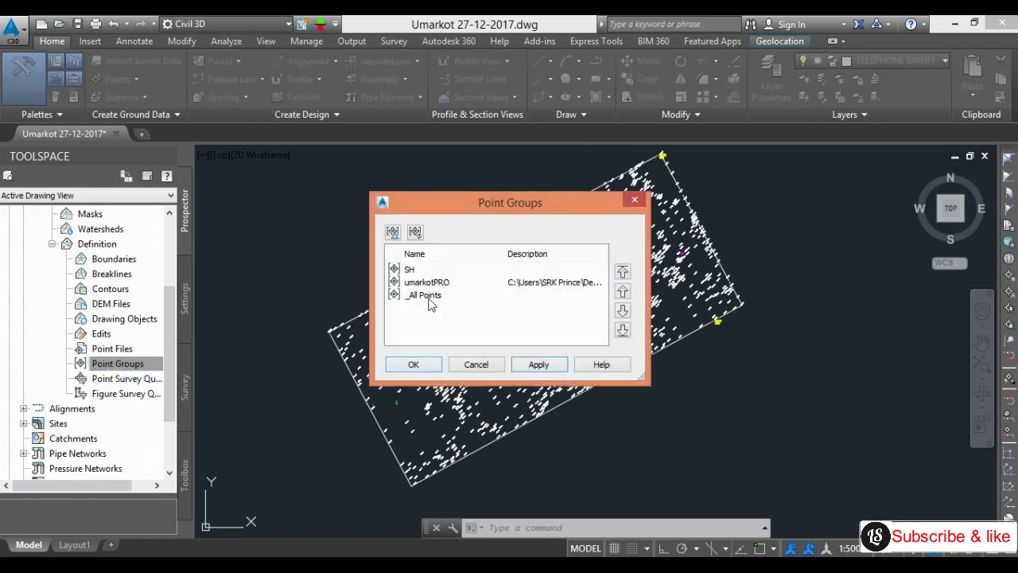
click(416, 272)
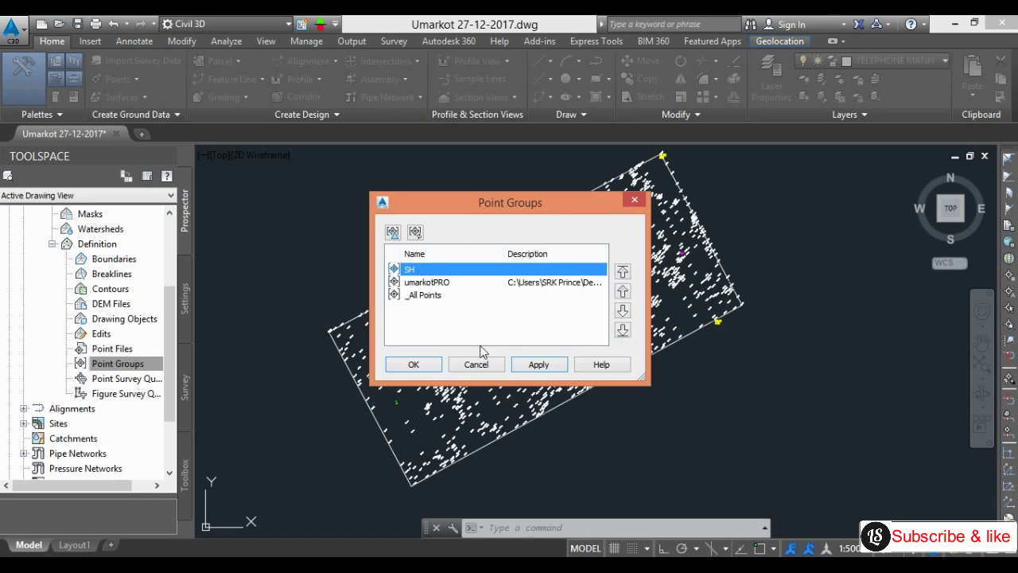
click(539, 365)
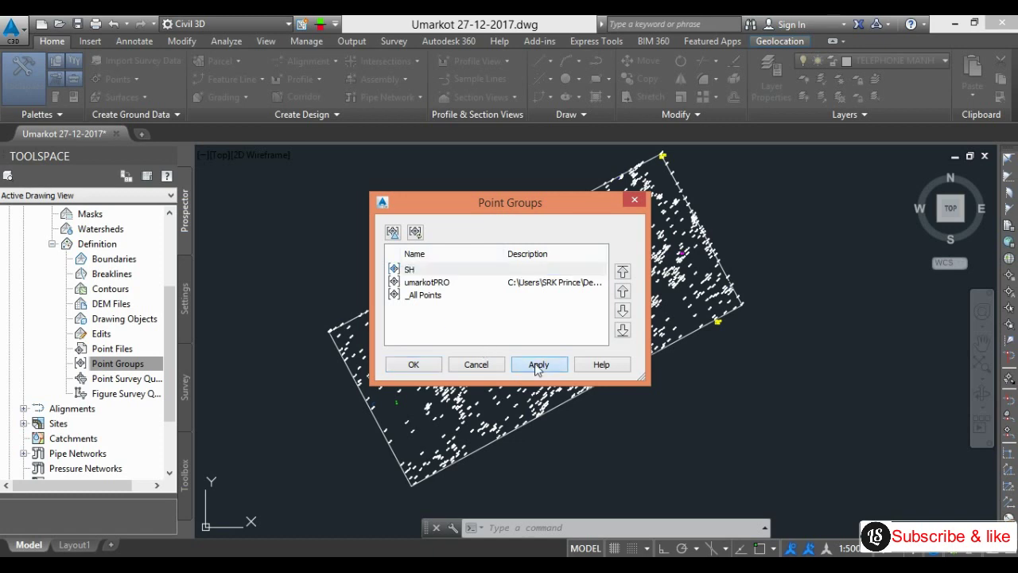
click(425, 363)
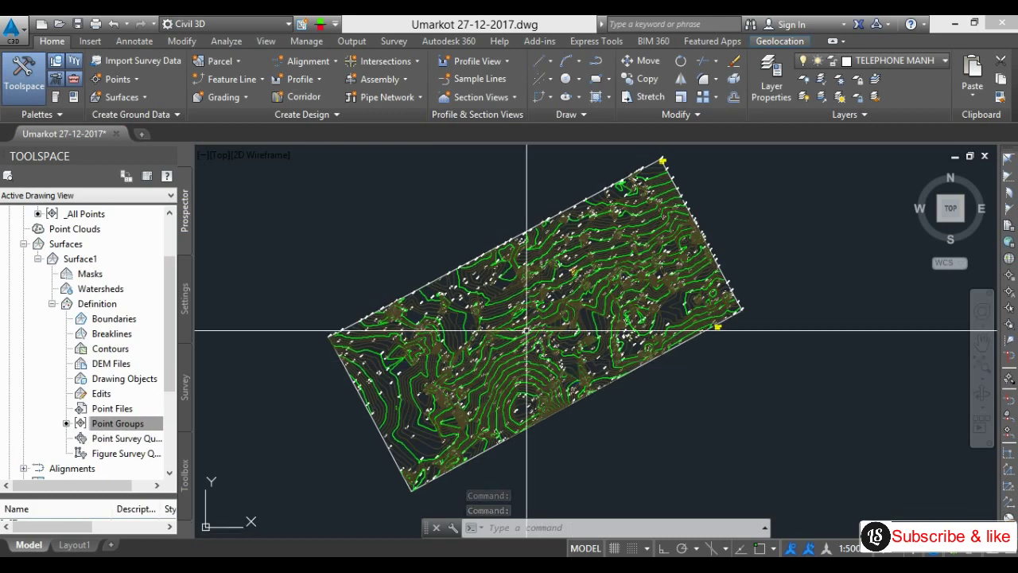
scroll(526, 329, up, 4)
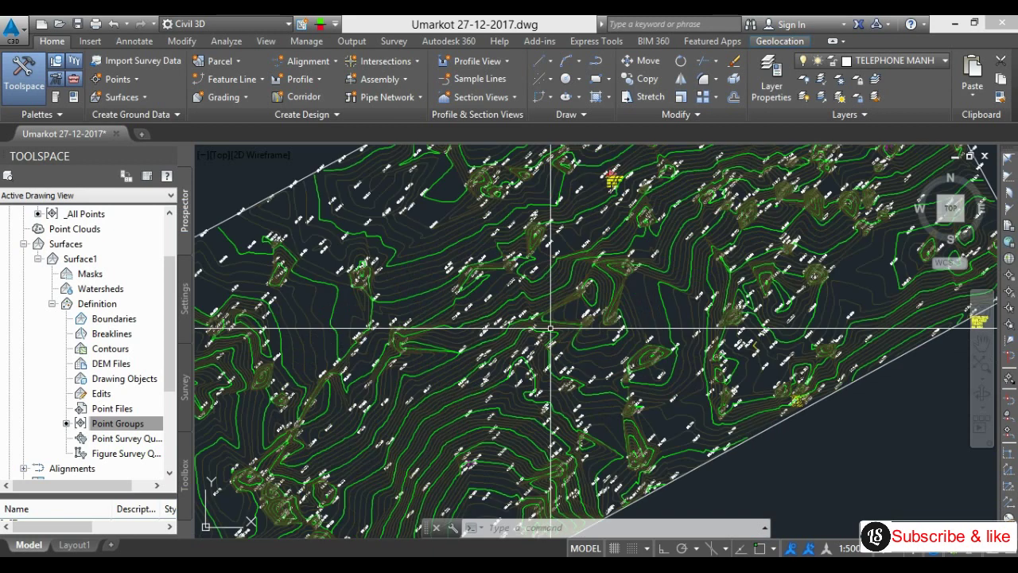
scroll(550, 327, up, 3)
scroll(661, 303, down, 6)
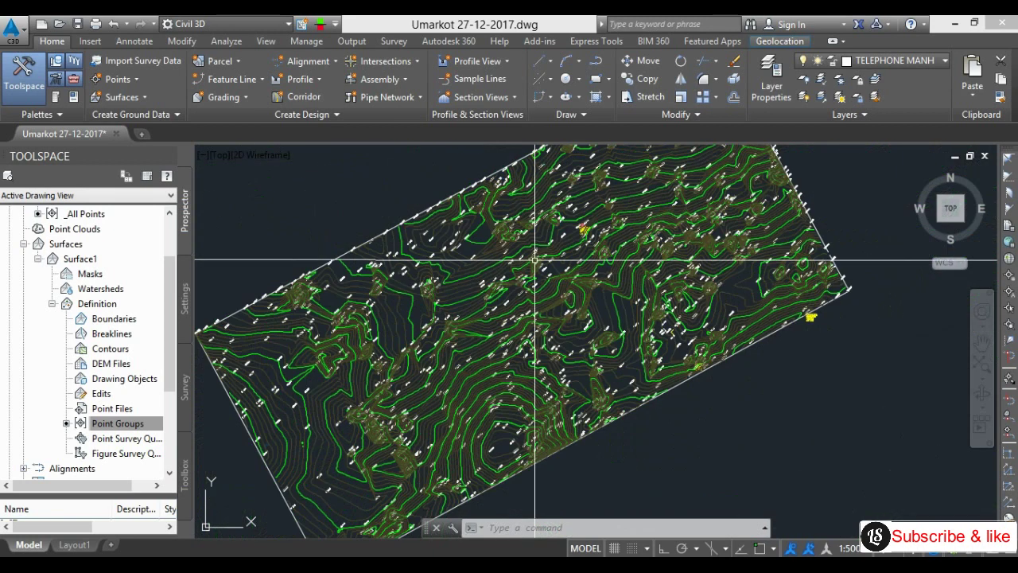
scroll(535, 259, up, 5)
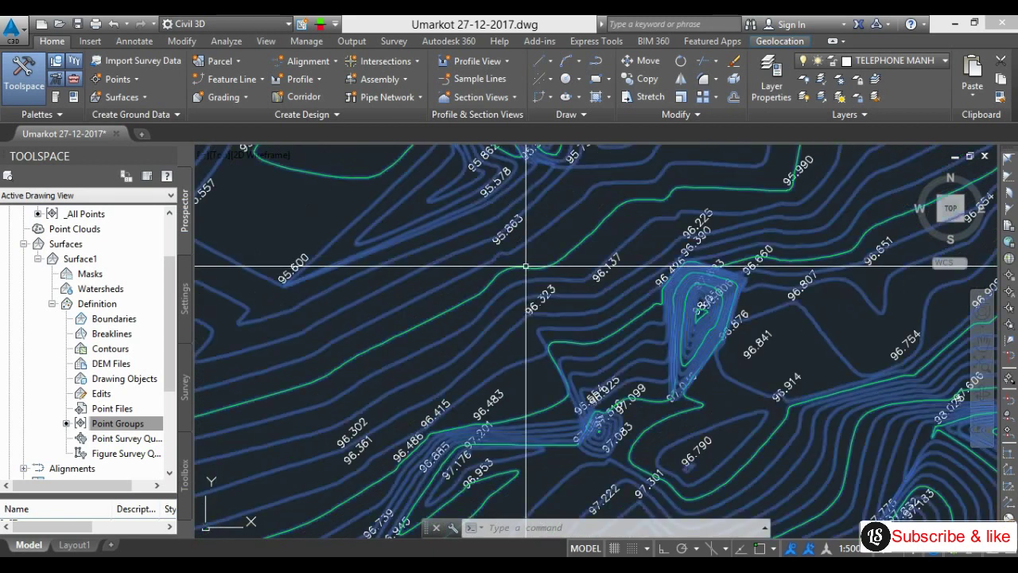
click(526, 266)
key(Escape)
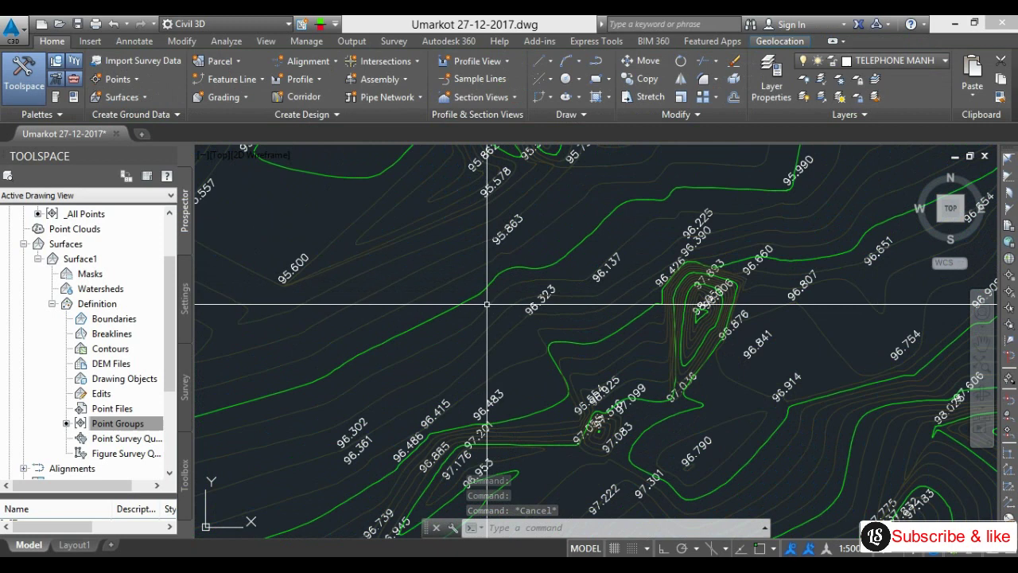
scroll(487, 296, down, 5)
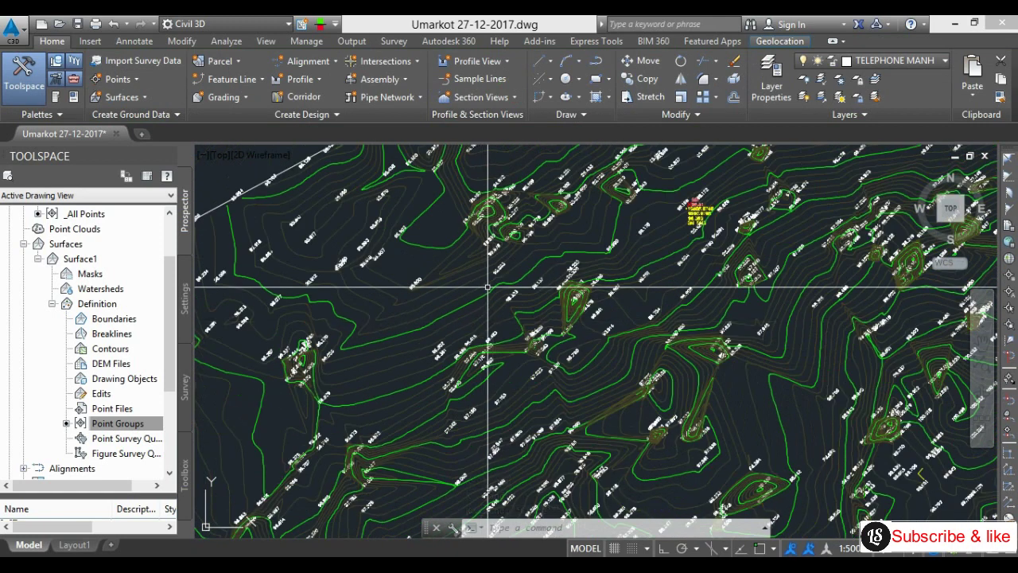
scroll(487, 287, down, 3)
scroll(619, 329, down, 2)
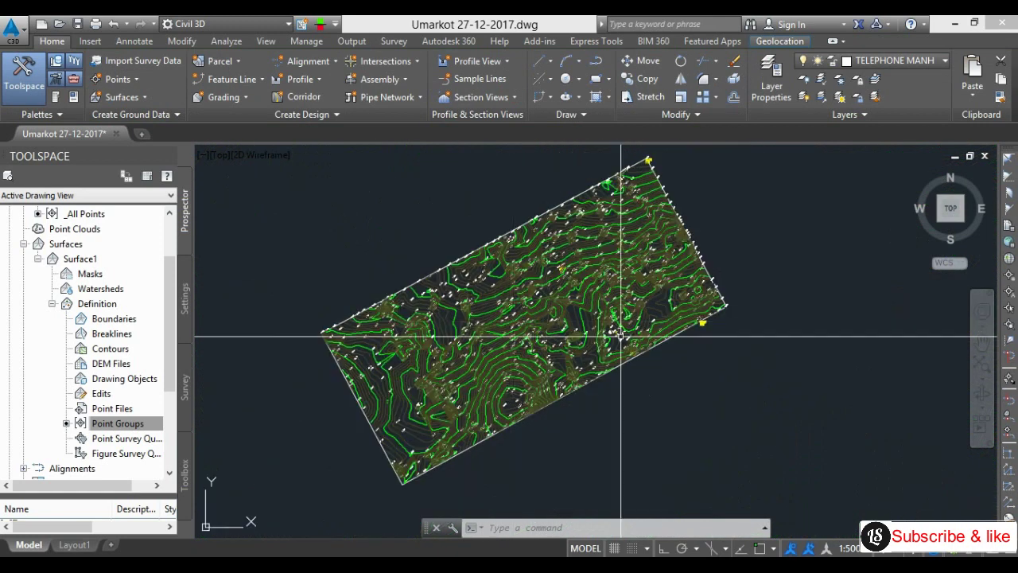
key(Escape)
key(Escape)
middle_drag(697, 360, 704, 365)
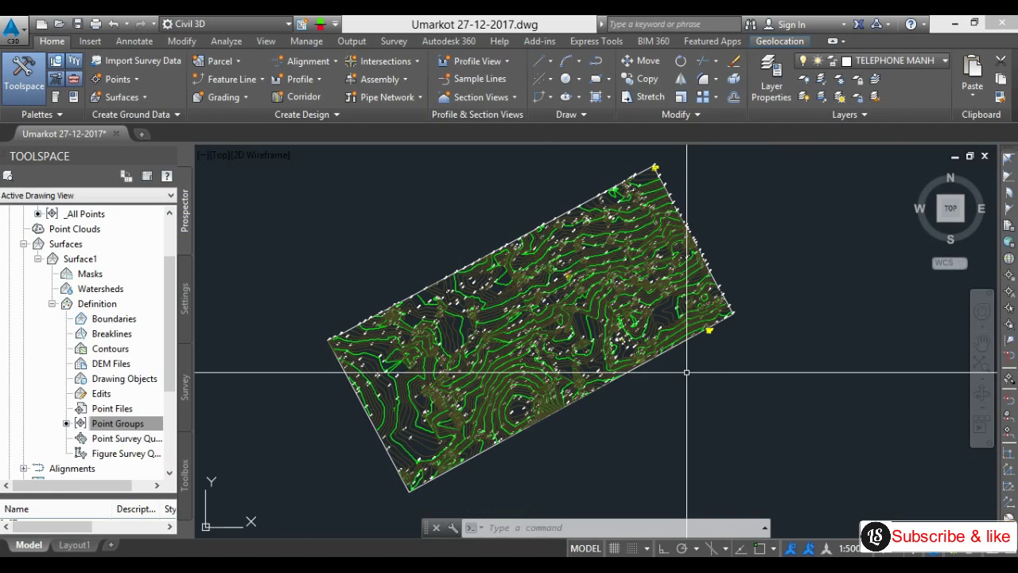
key(Escape)
key(Escape)
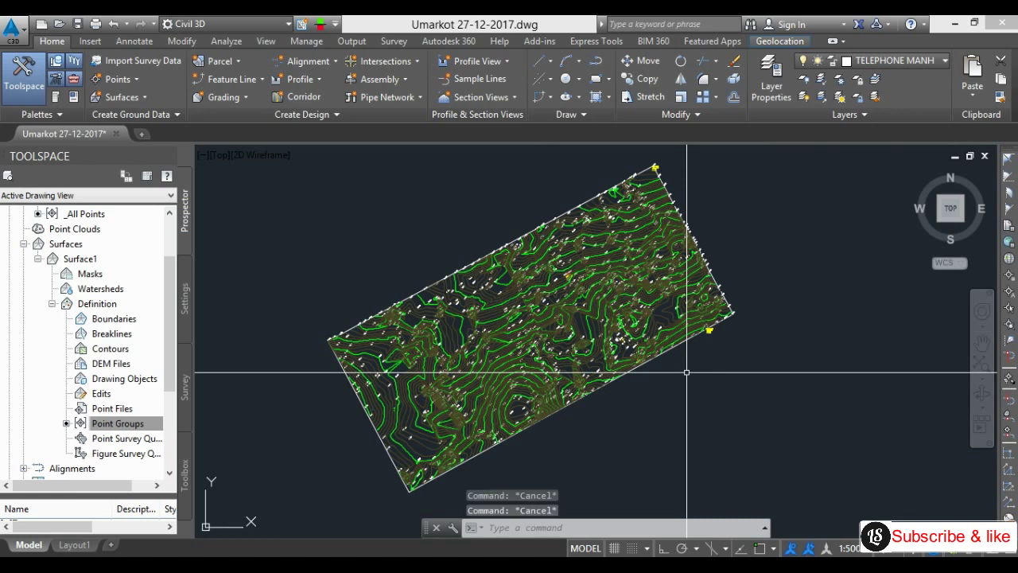